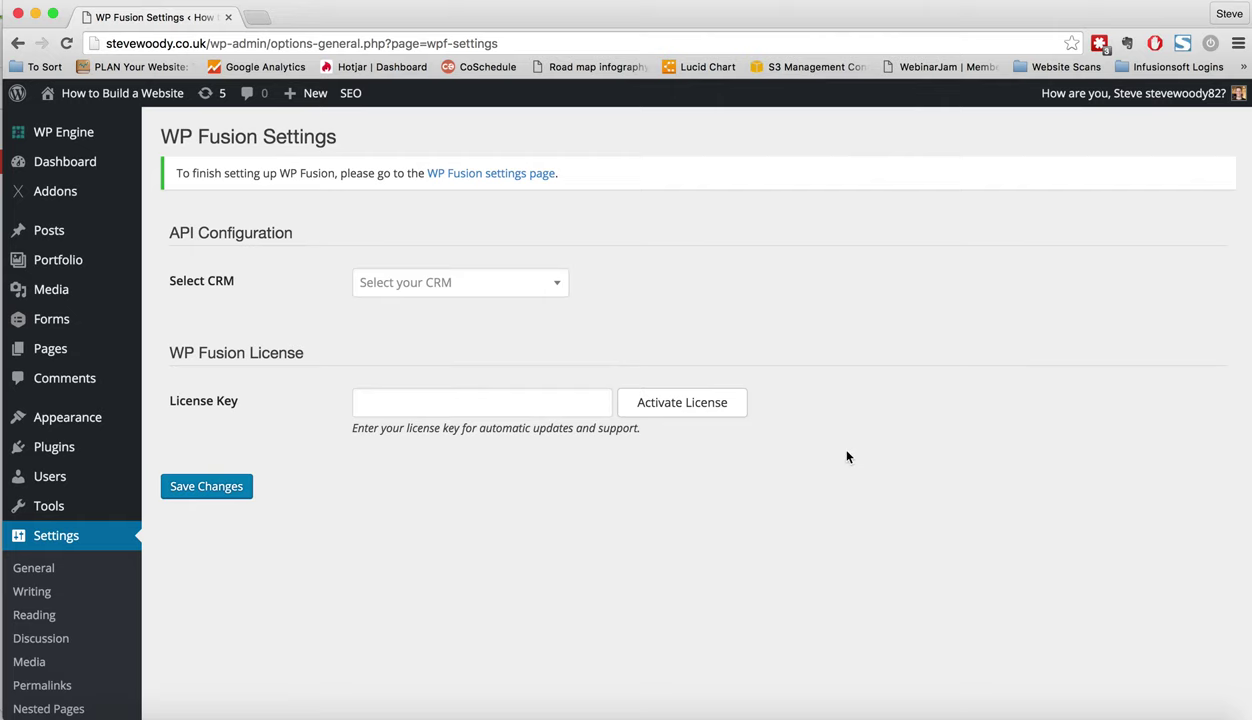
- Select Infusionsoft (iSDK) as WP Fusion's CRM
scroll(847, 455, "down", 2)
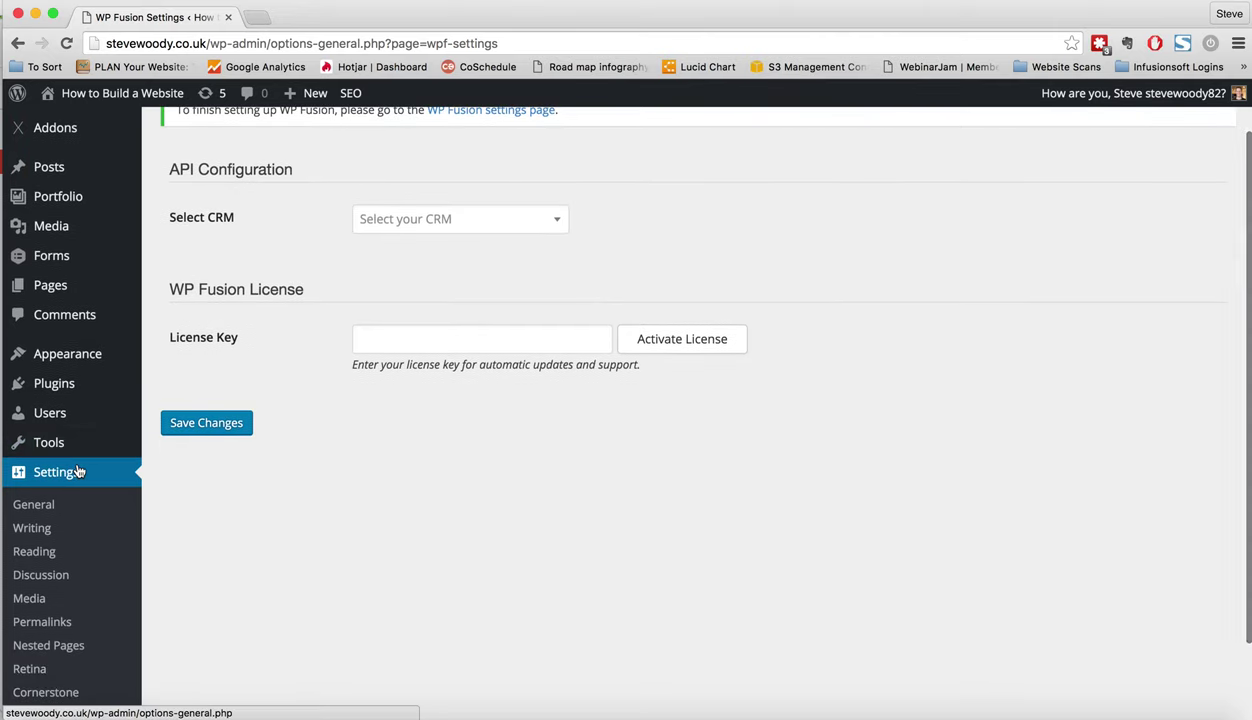
scroll(78, 500, "down", 2)
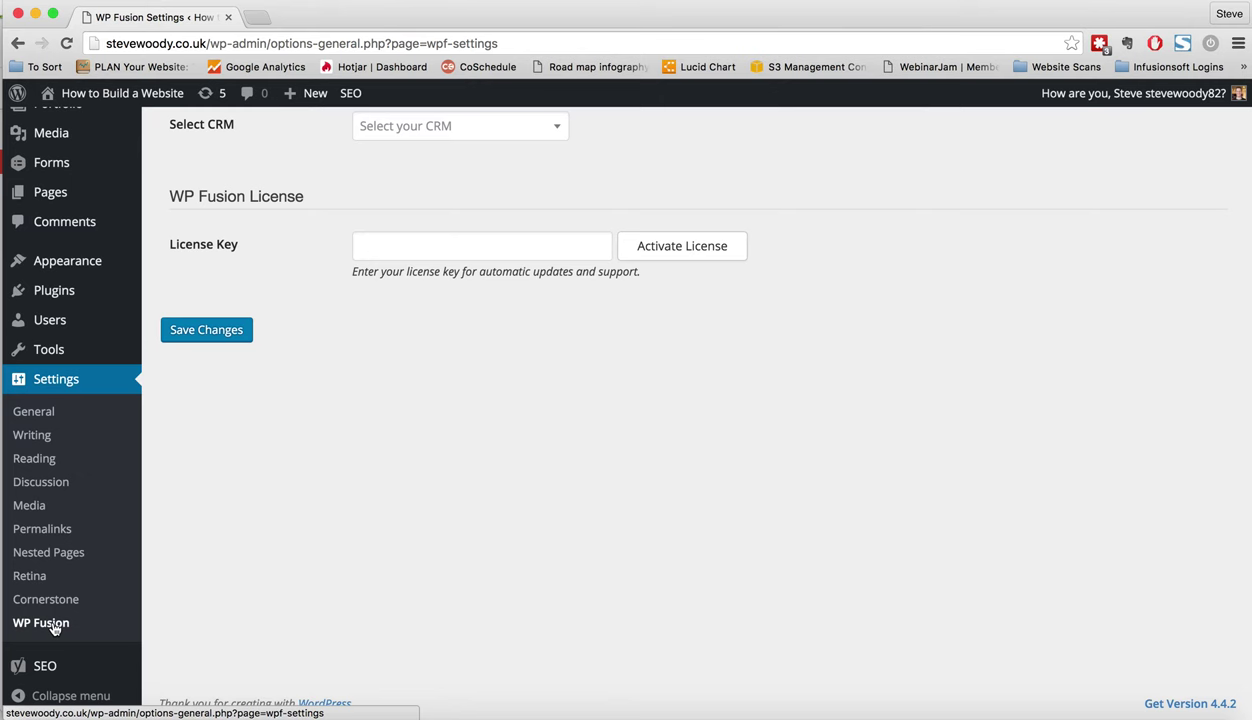
left_click(55, 624)
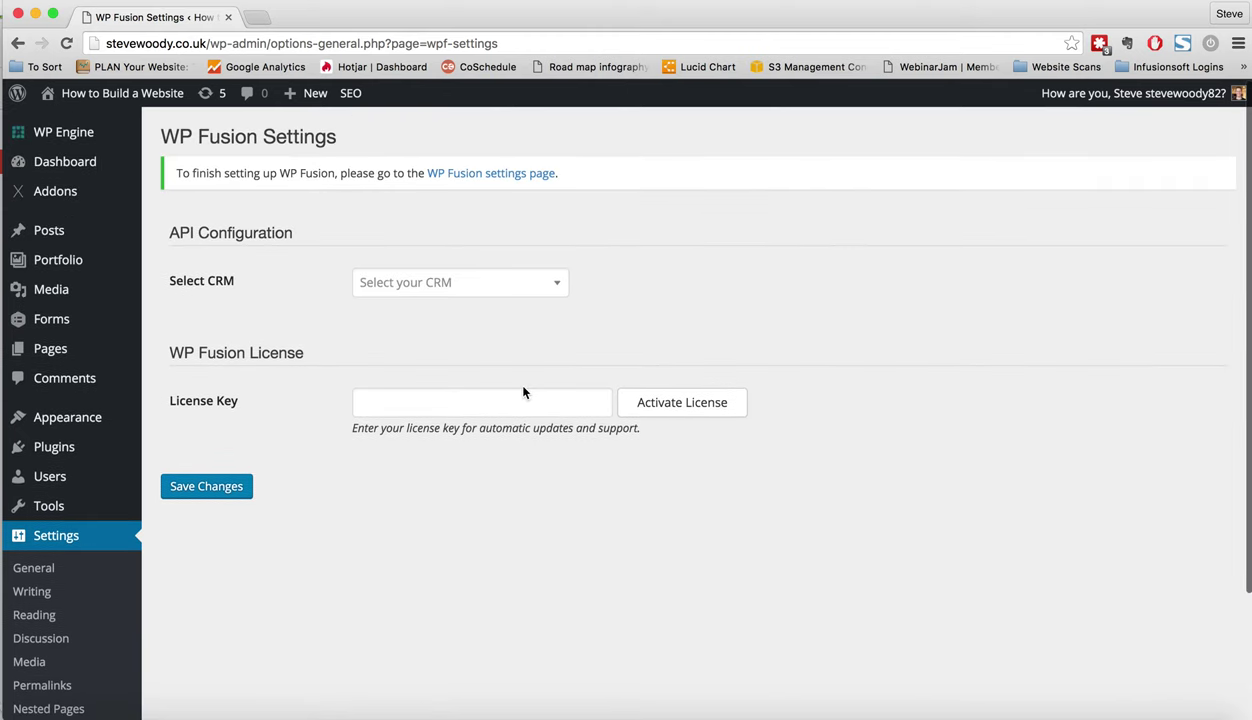
left_click(491, 281)
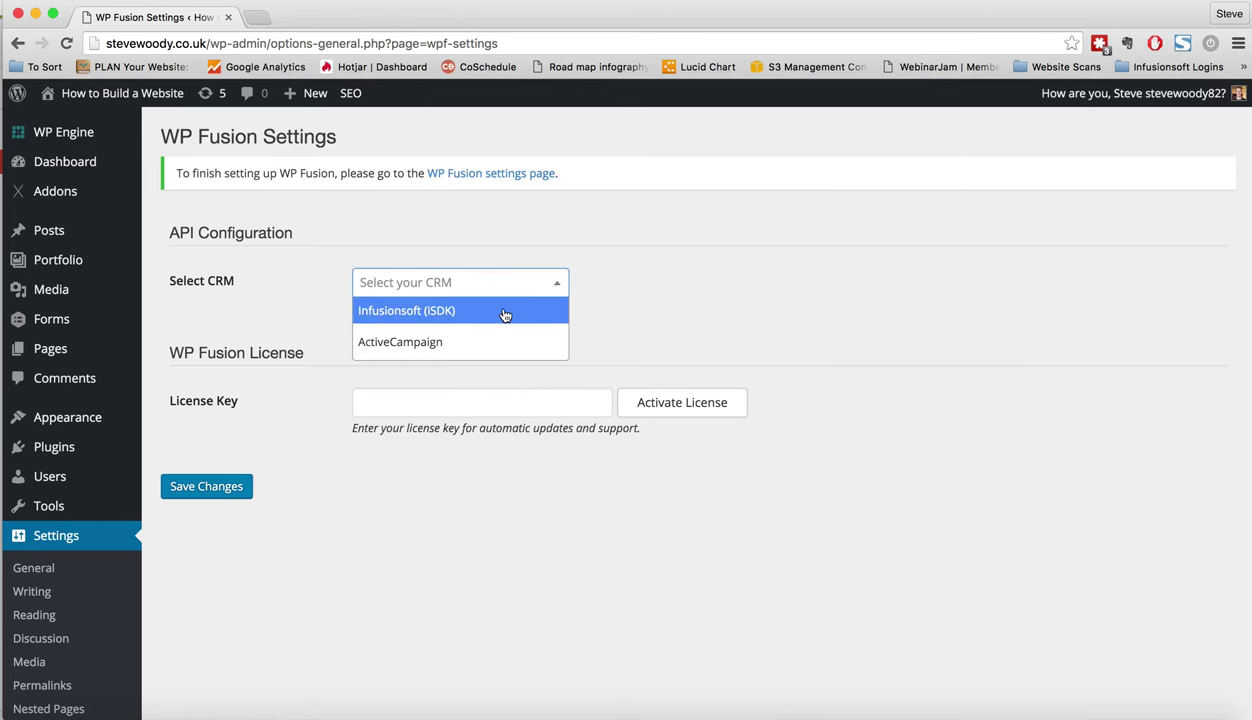
left_click(505, 315)
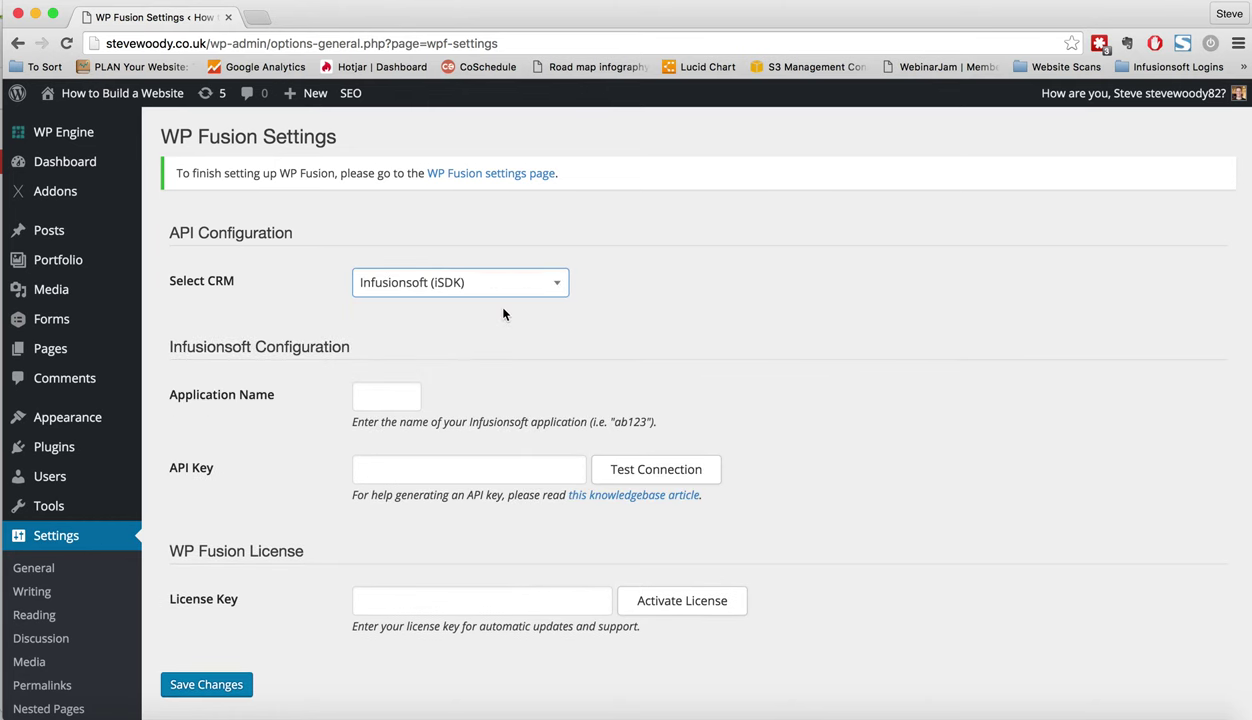
left_click(515, 293)
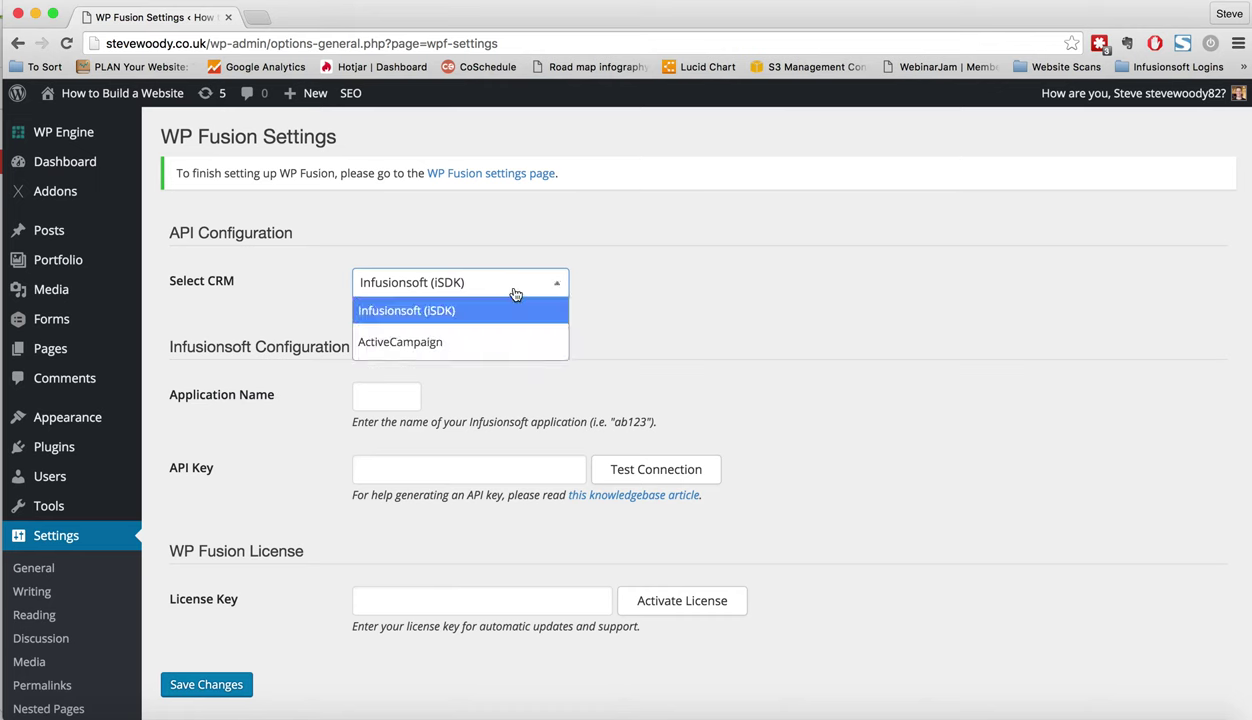
left_click(510, 312)
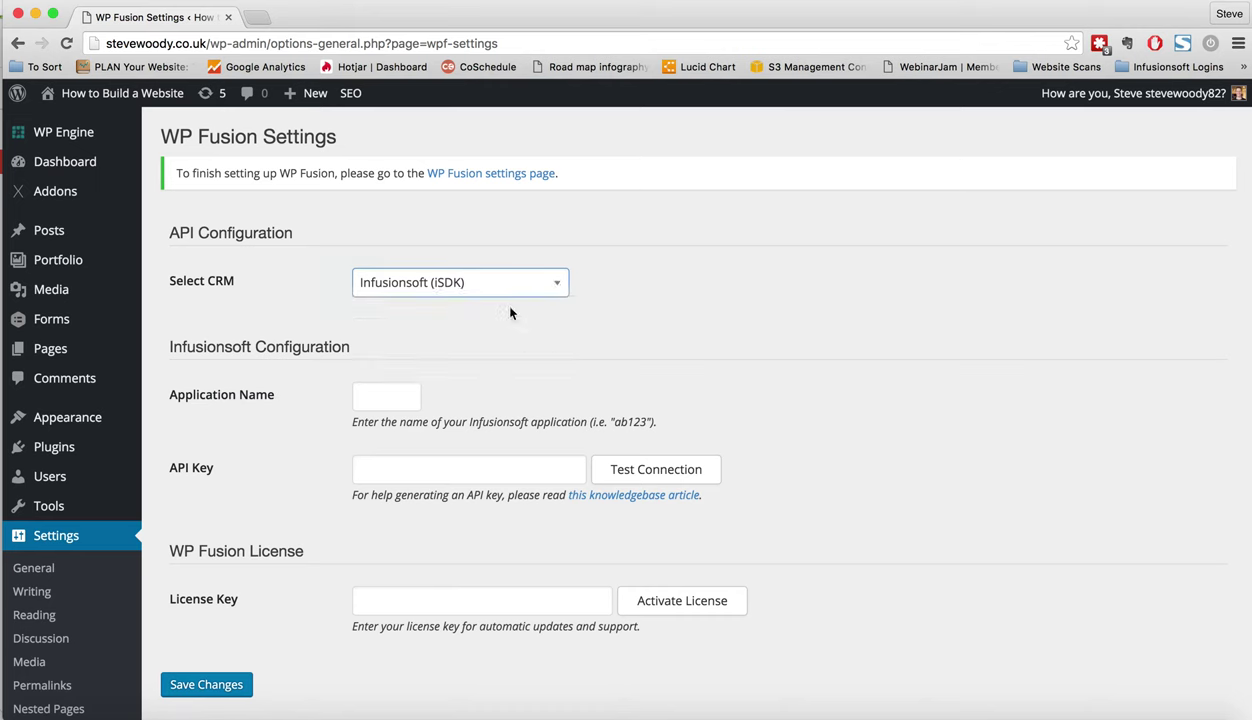
- Enter 'mm221' as the Infusionsoft Application Name
left_click(384, 388)
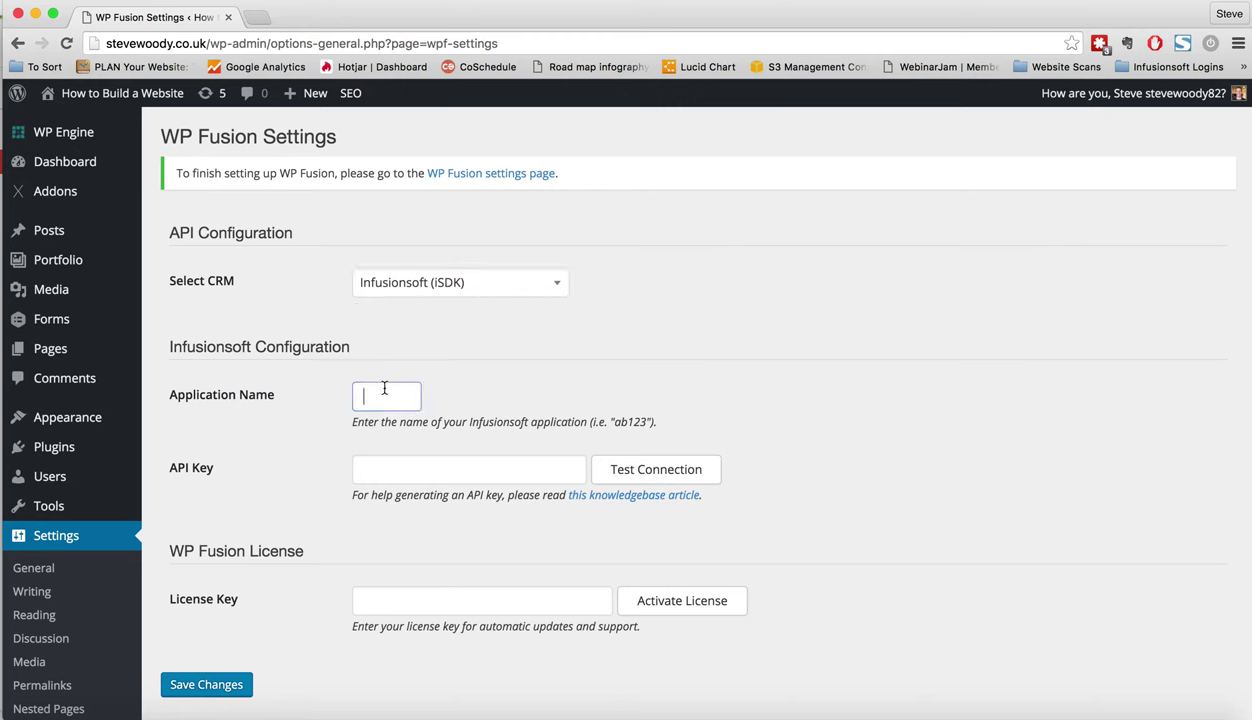
type("mm221")
left_click(404, 597)
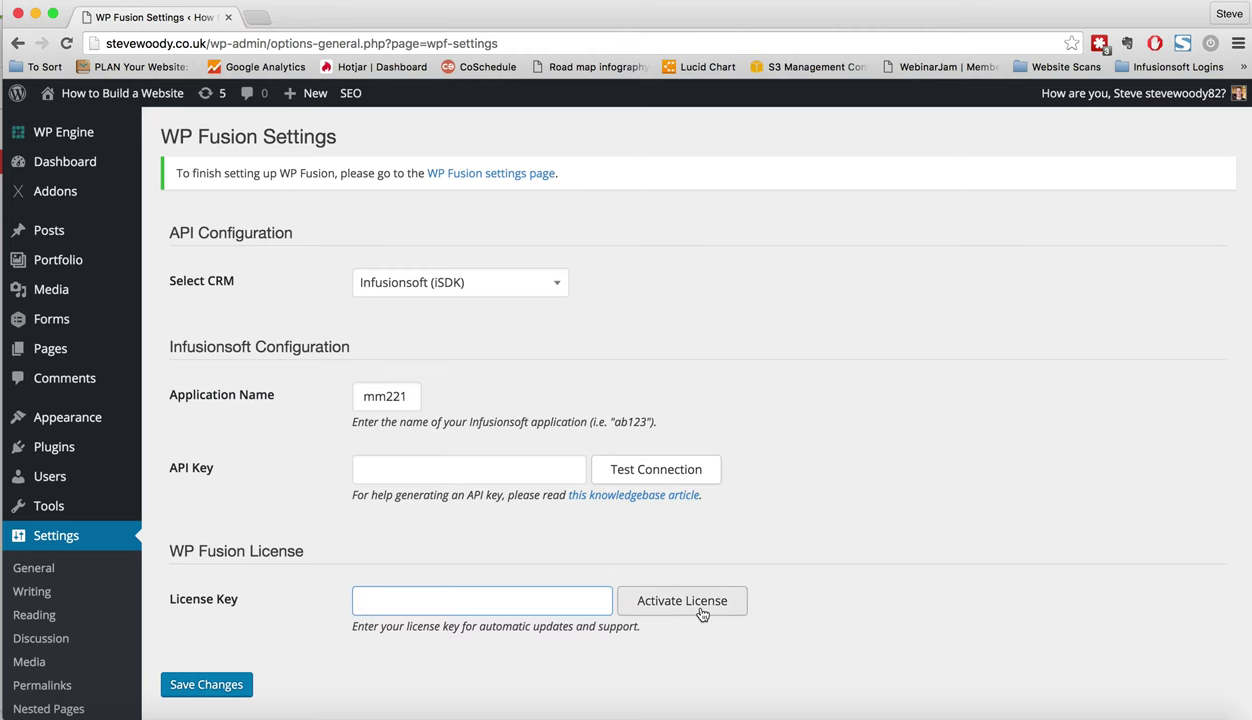
- Paste the Infusionsoft API key, test the connection, and save the WP Fusion settings
left_click(403, 470)
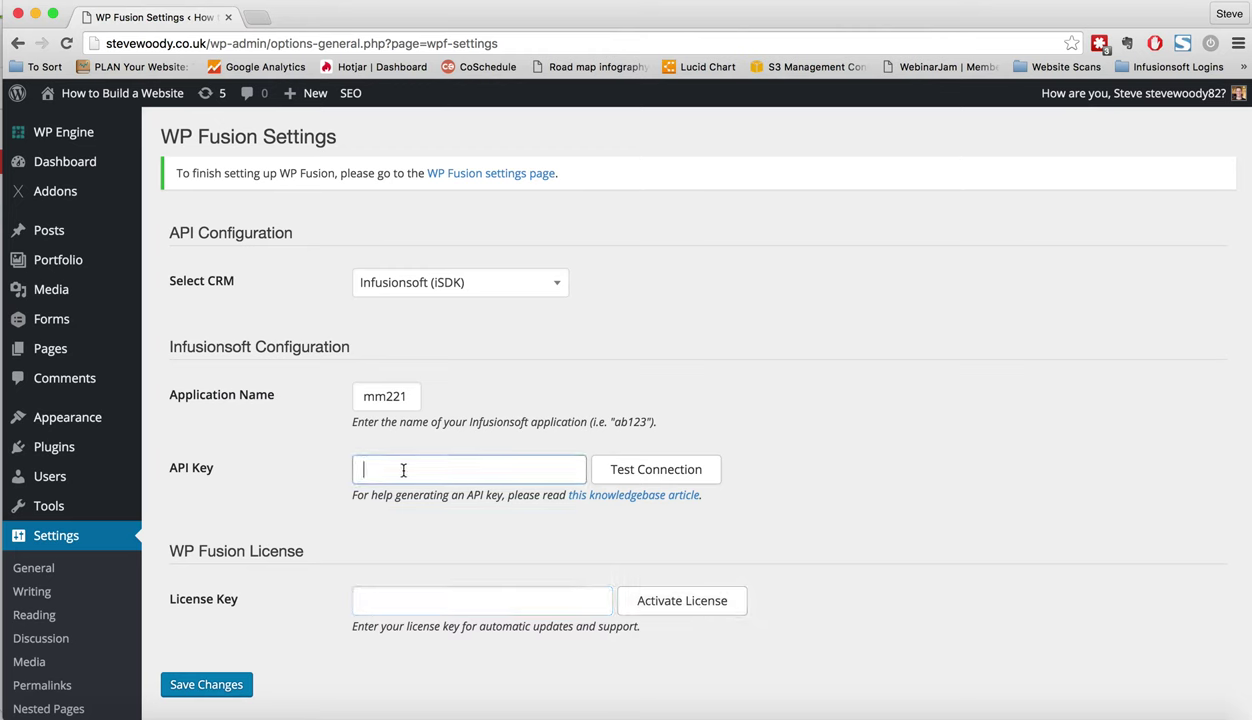
left_click(495, 478)
key("super+v")
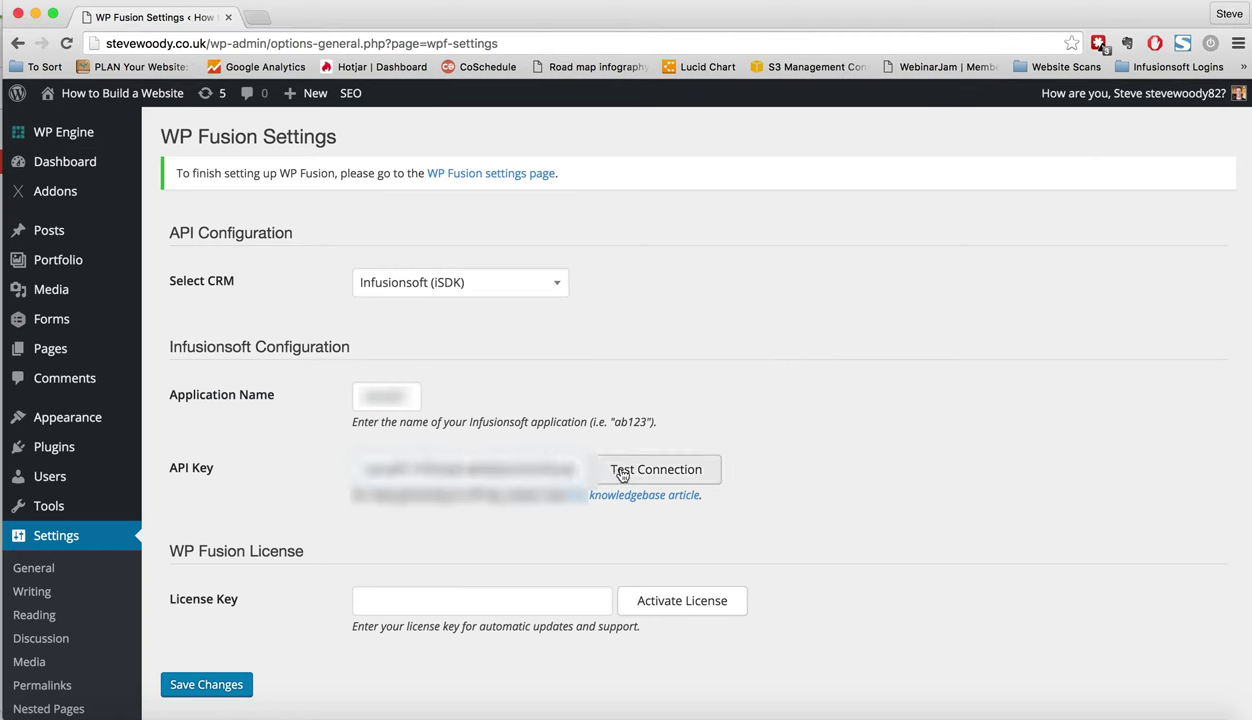
left_click(627, 471)
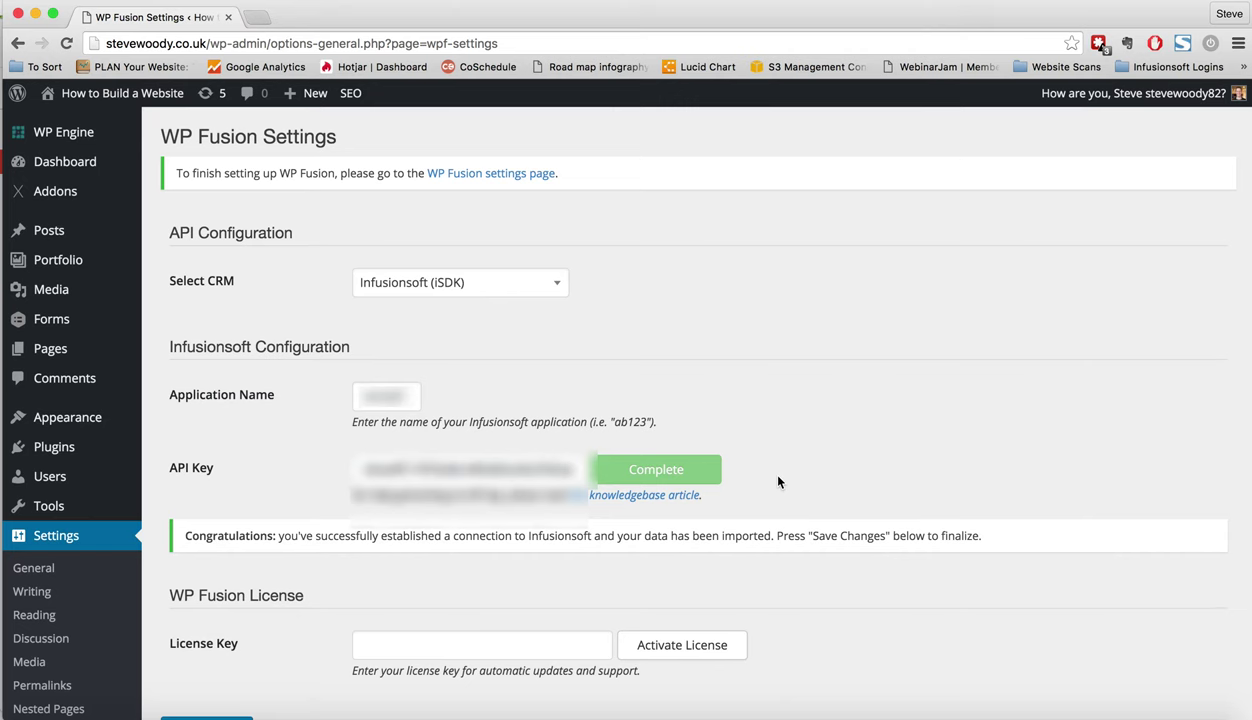
left_click(210, 718)
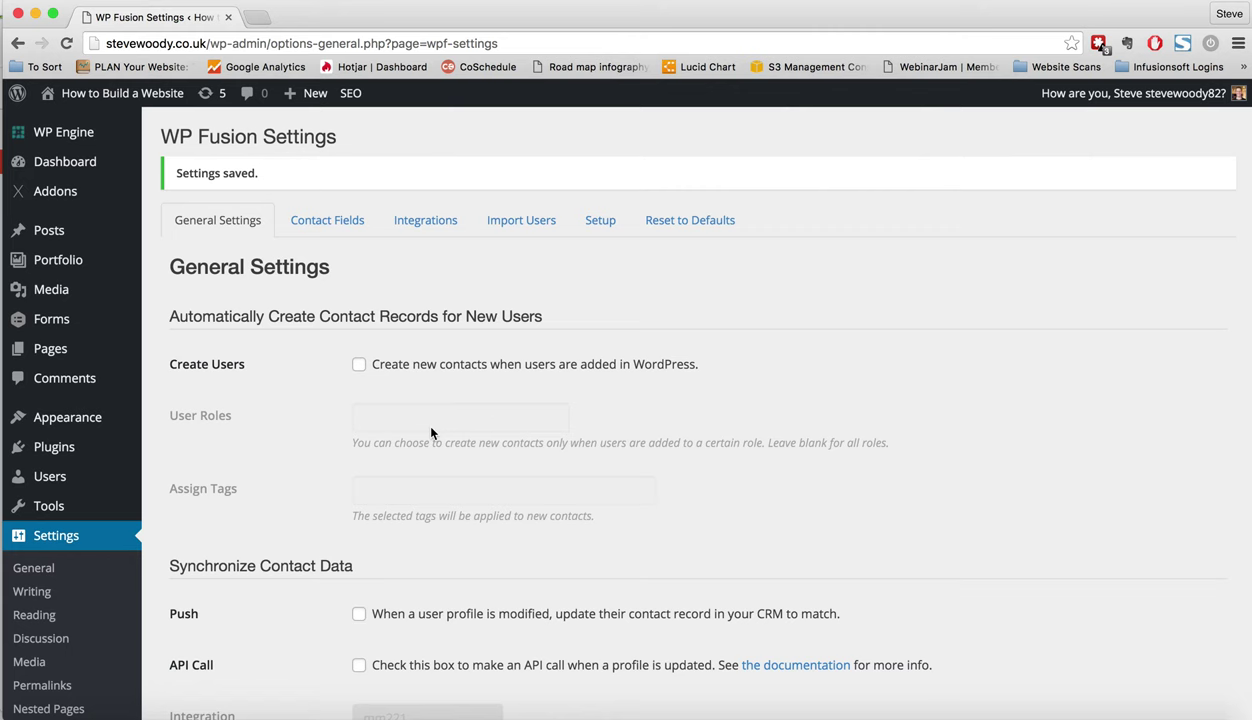
- Enable Create Users, leaving User Roles and Assign Tags empty for all roles and no tags
left_click(359, 366)
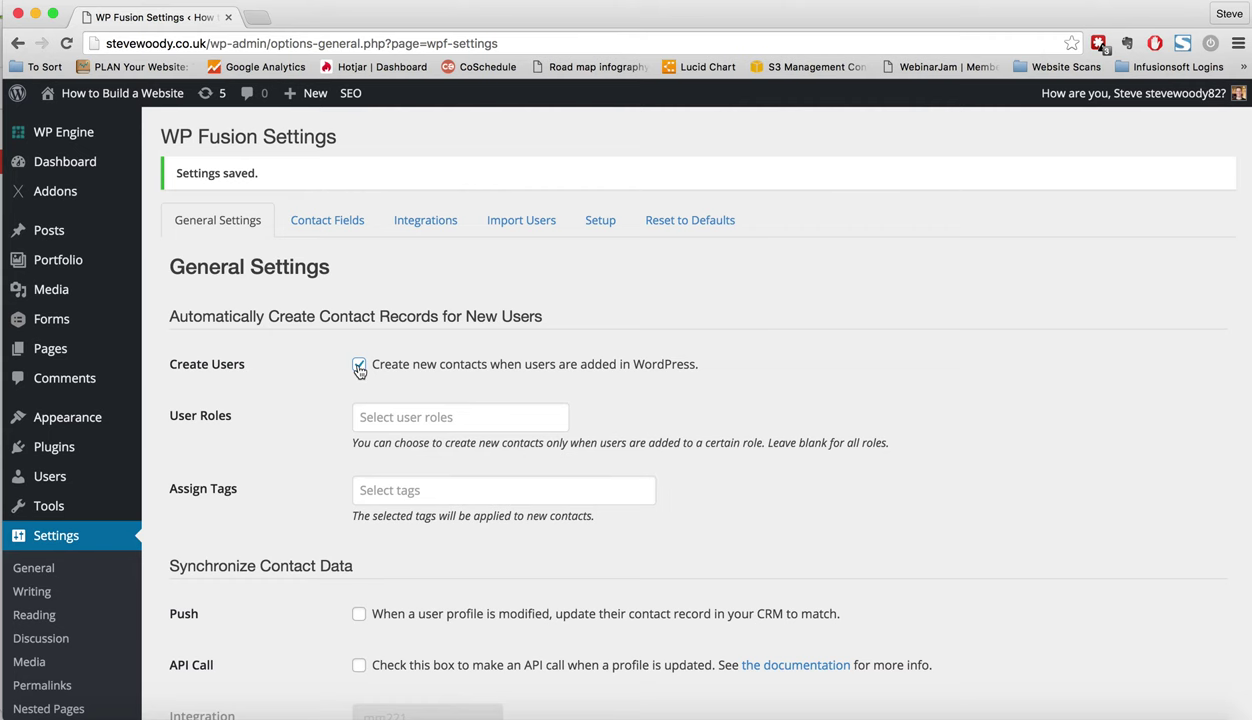
left_click(384, 411)
left_click(620, 411)
left_click(444, 410)
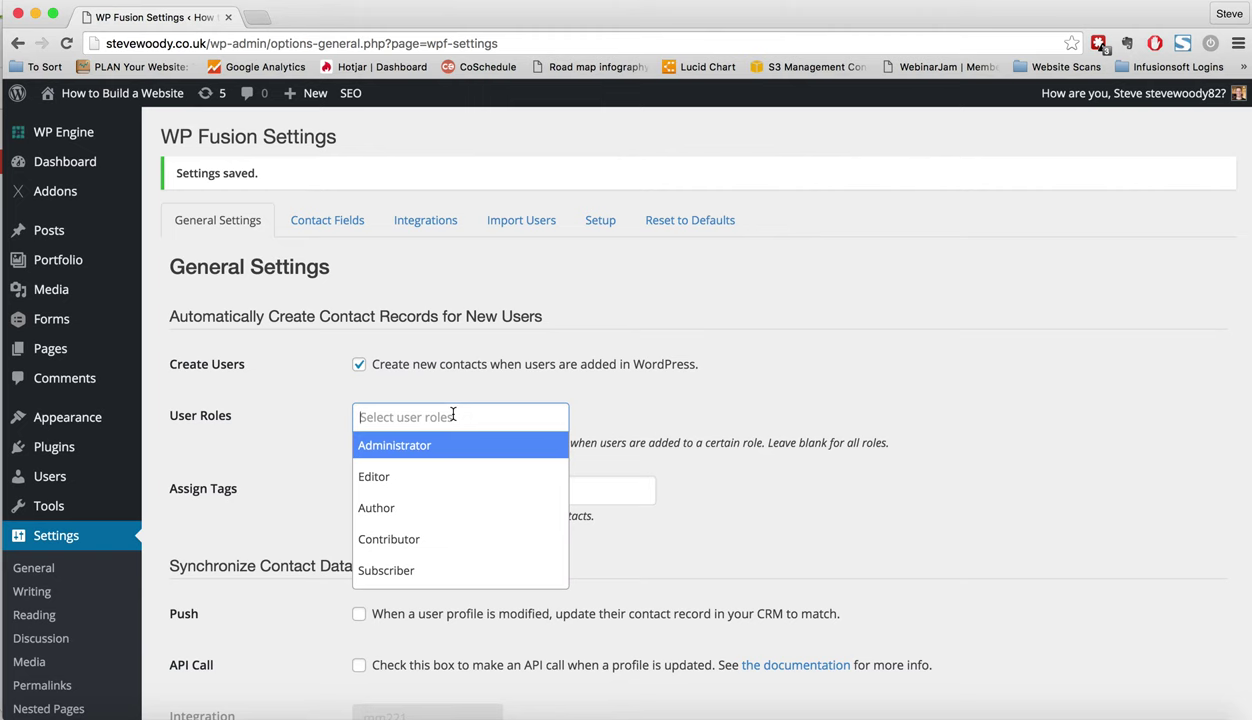
scroll(433, 590, "down", 2)
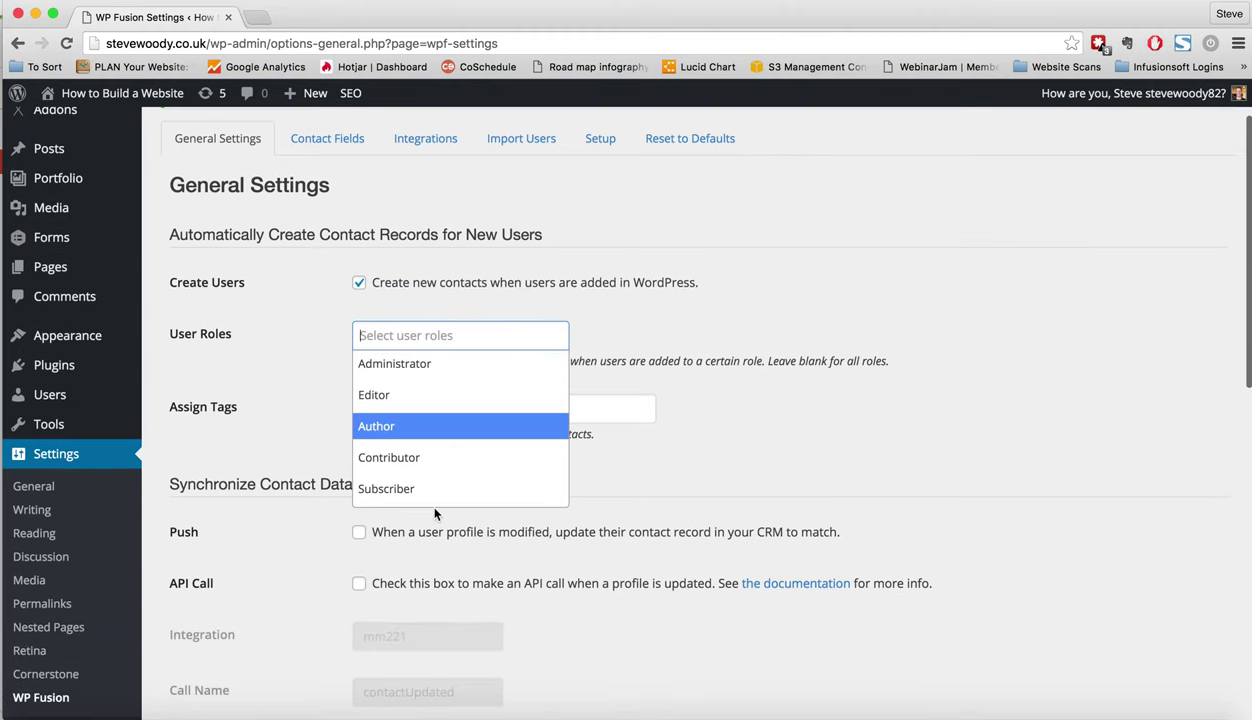
left_click(304, 402)
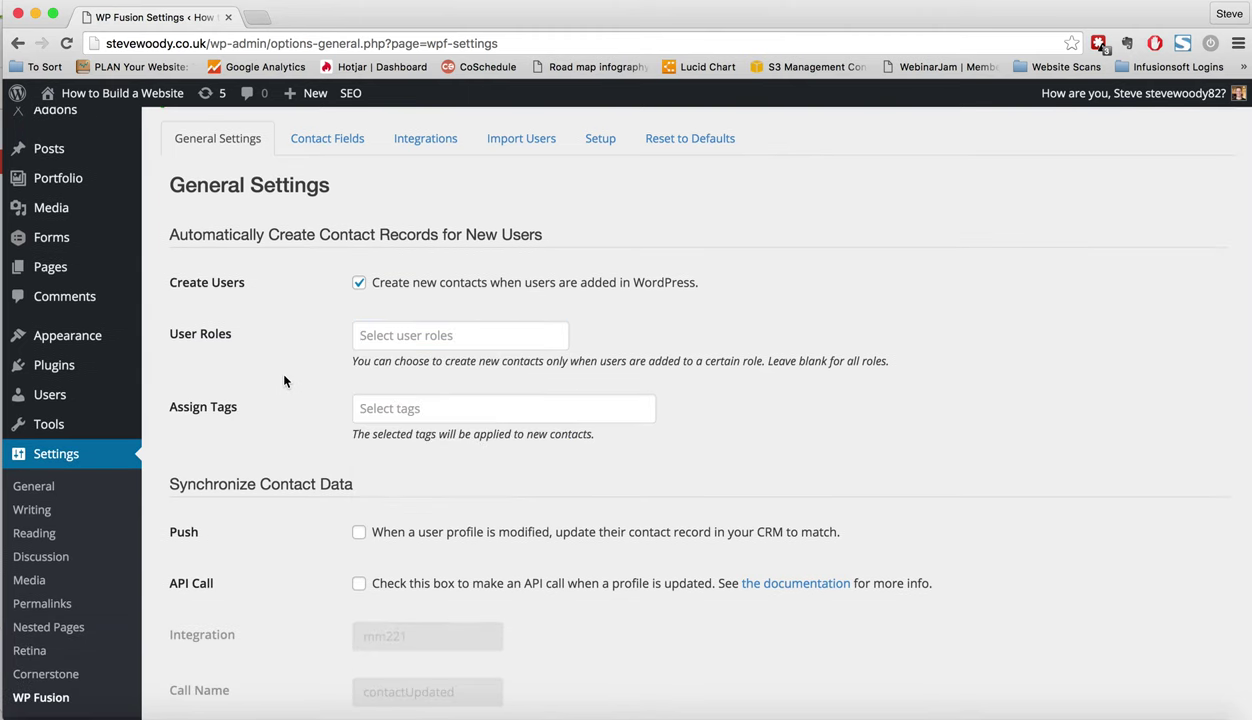
left_click(384, 404)
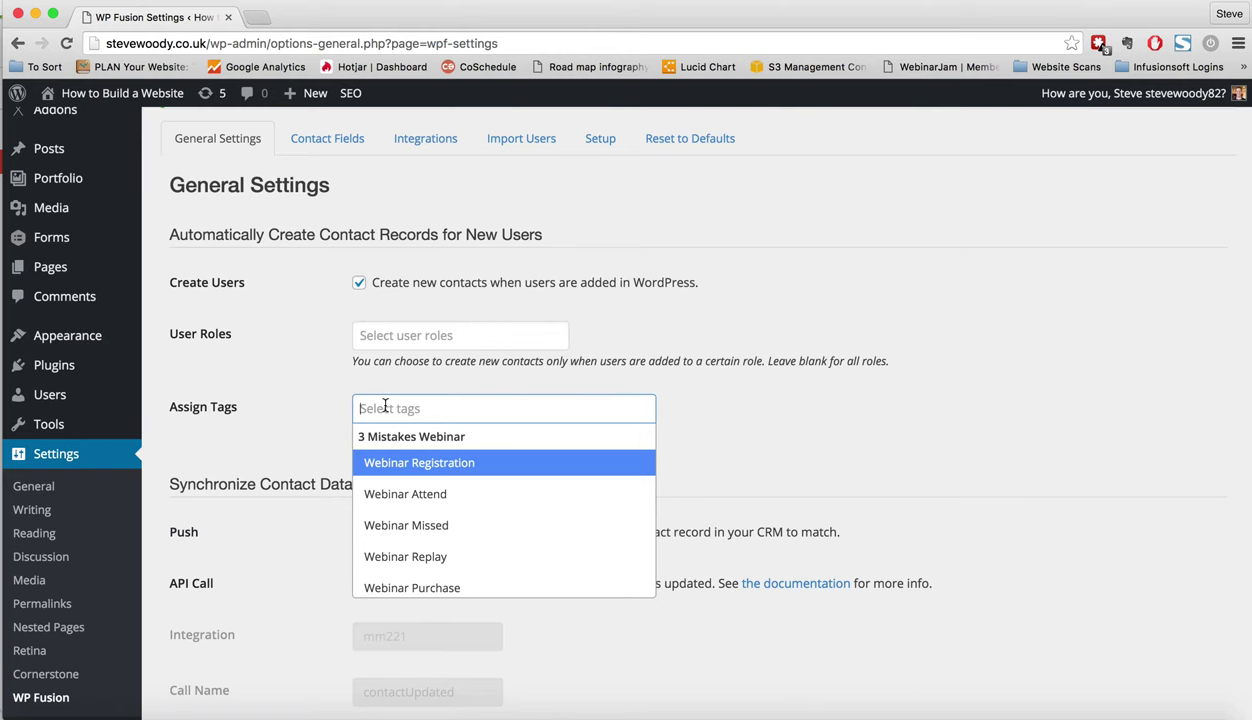
left_click(288, 405)
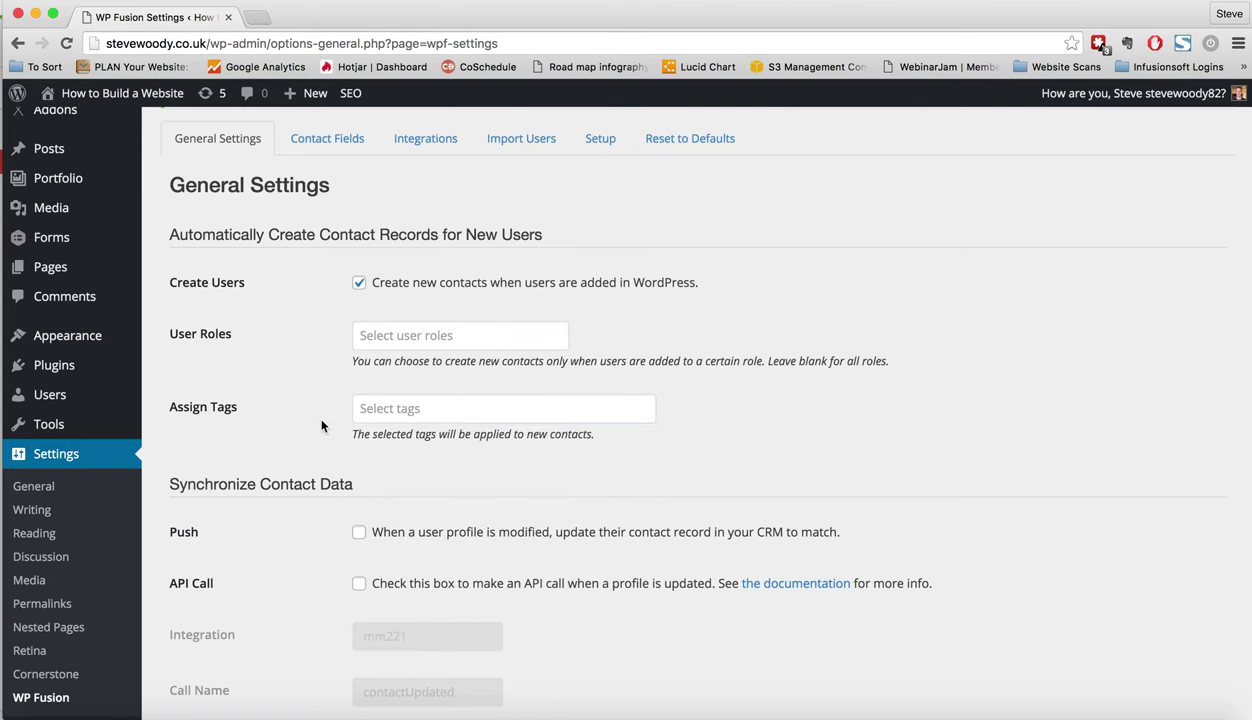
scroll(281, 508, "down", 3)
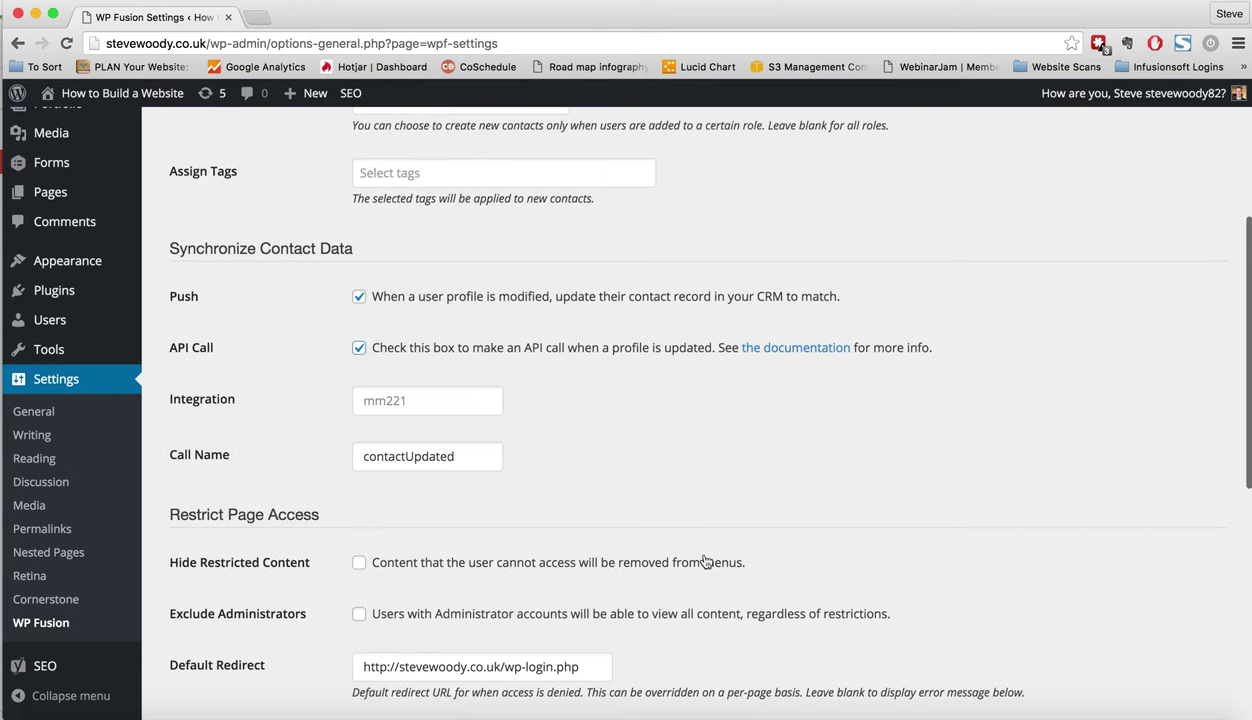
- Enable Hide Restricted Content so restricted items are hidden from menus
scroll(705, 480, "down", 3)
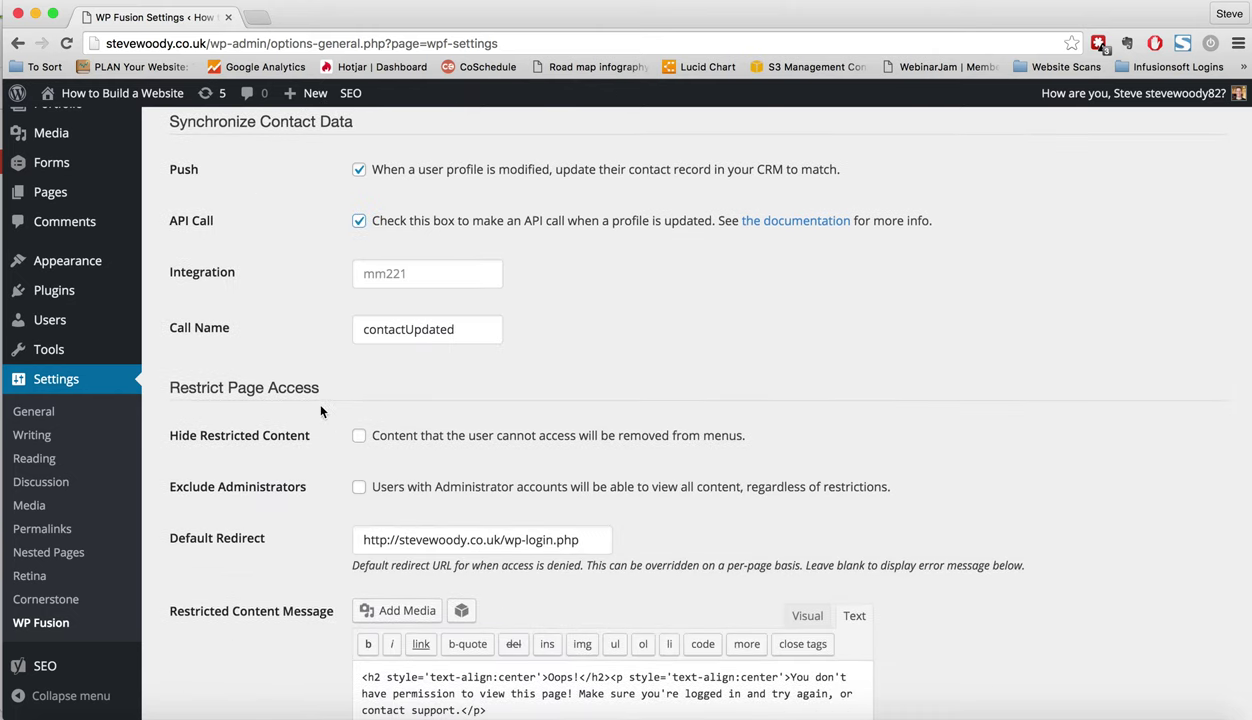
scroll(321, 410, "down", 1)
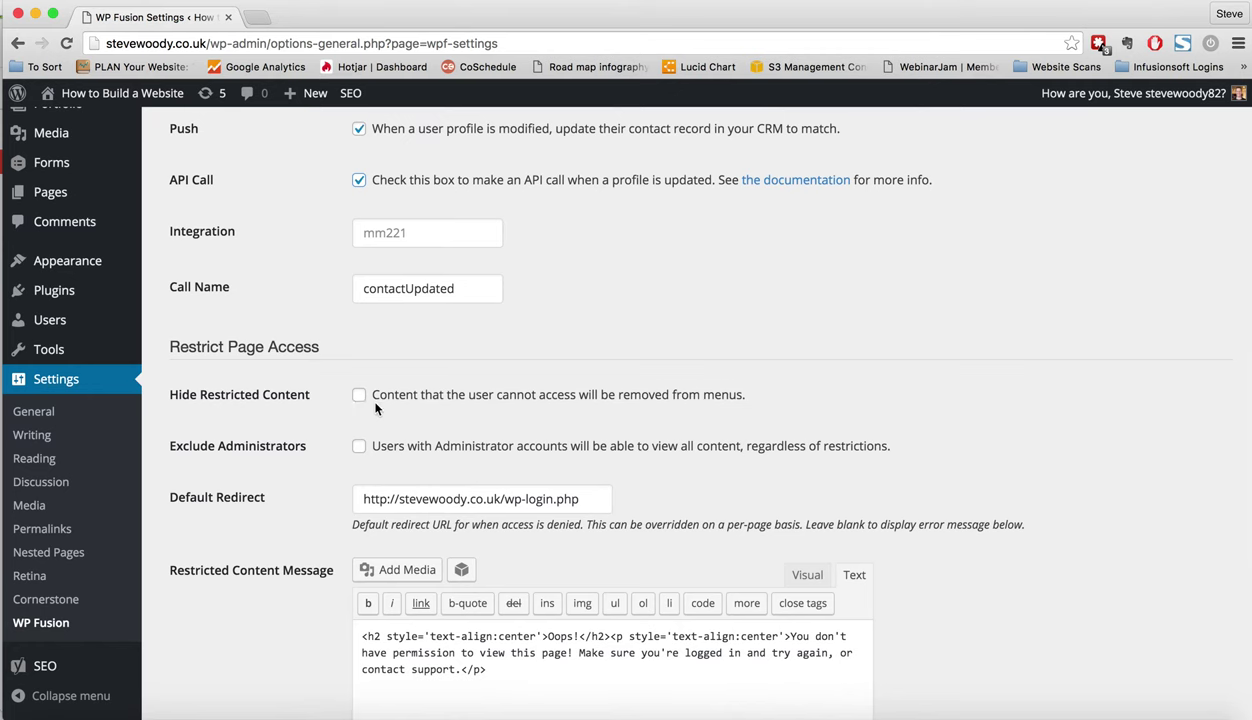
left_click(359, 395)
- Select the full HTTP POST Access Key value in WP Fusion's settings
scroll(425, 498, "down", 3)
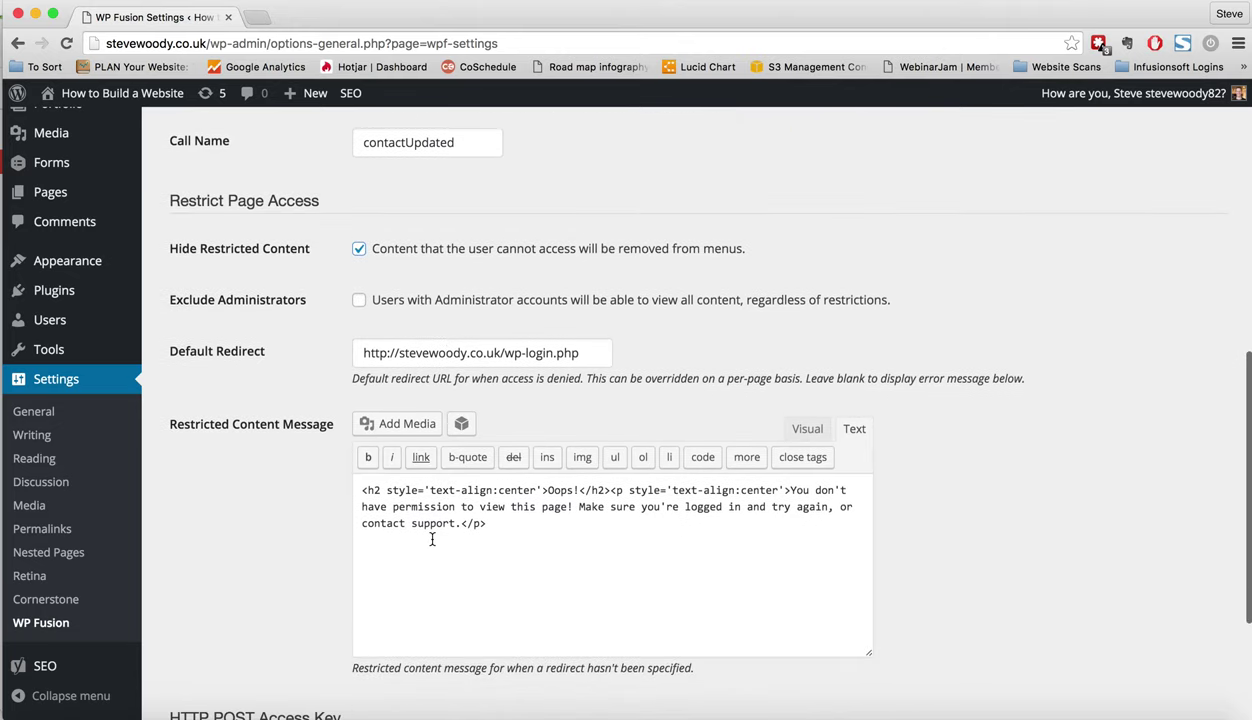
scroll(432, 540, "down", 2)
scroll(444, 547, "down", 2)
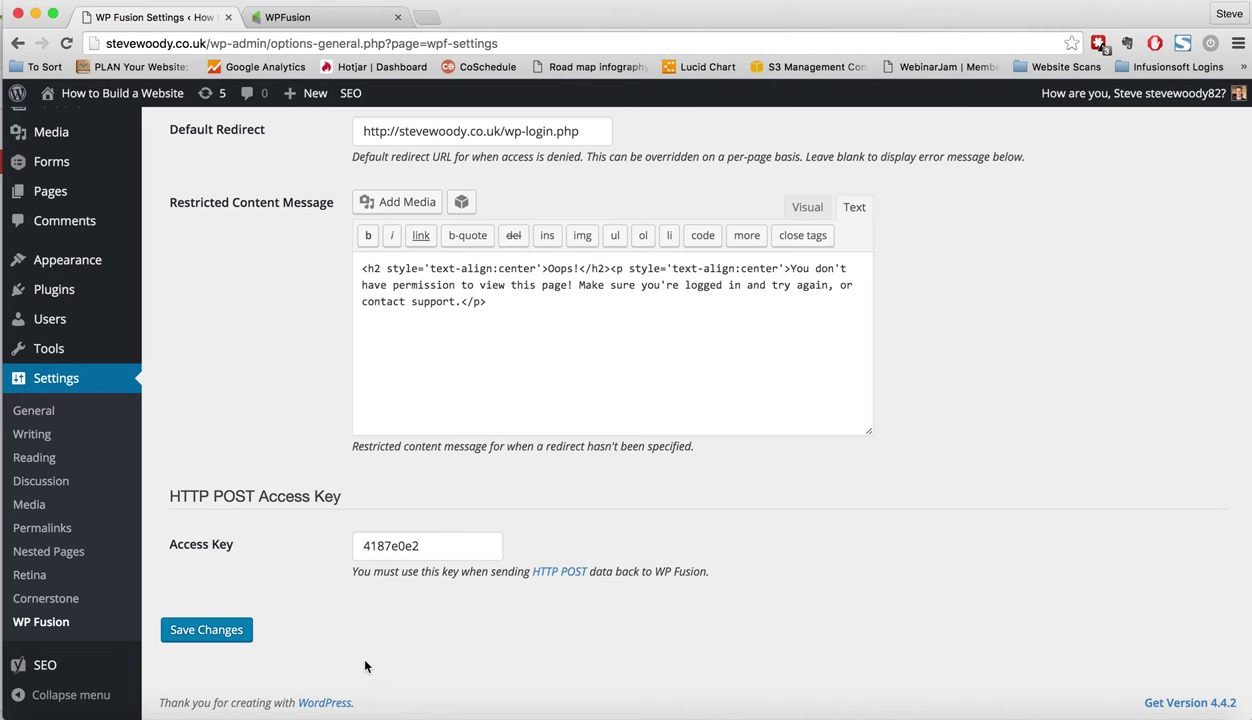
double_click(391, 546)
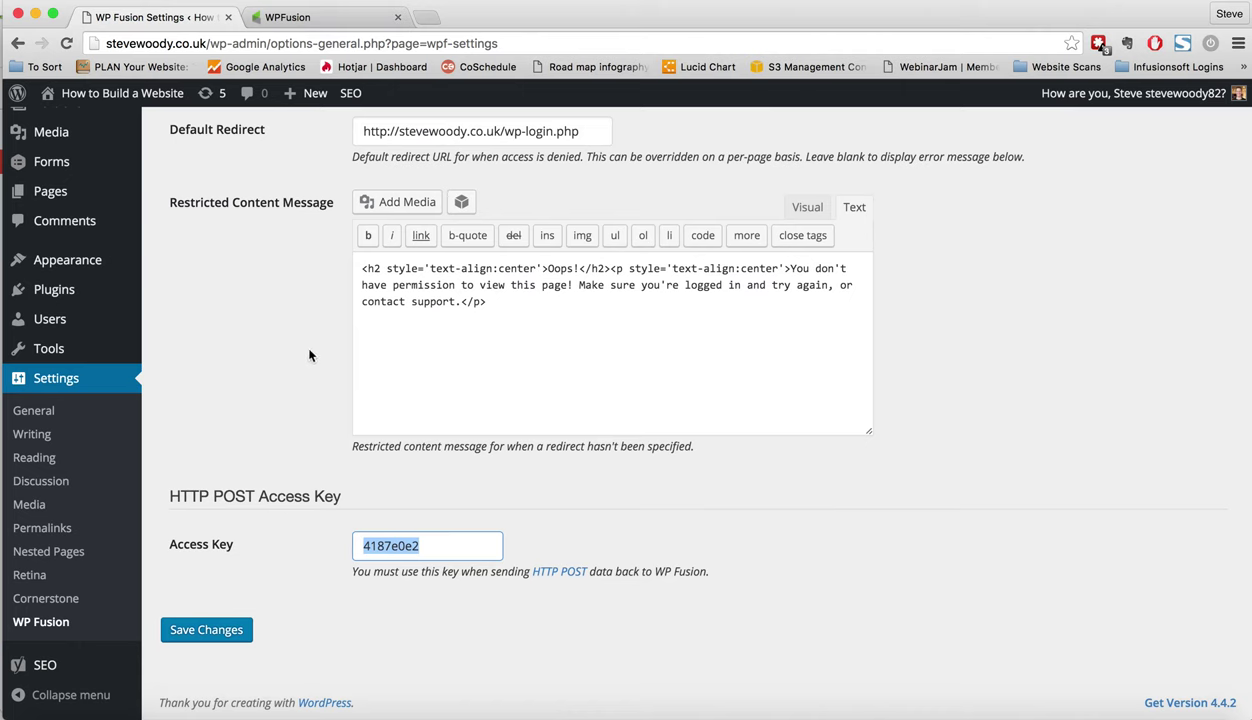
- Drop a new sequence onto the Infusionsoft campaign and place Send HTTP Post after its Start
left_click(300, 17)
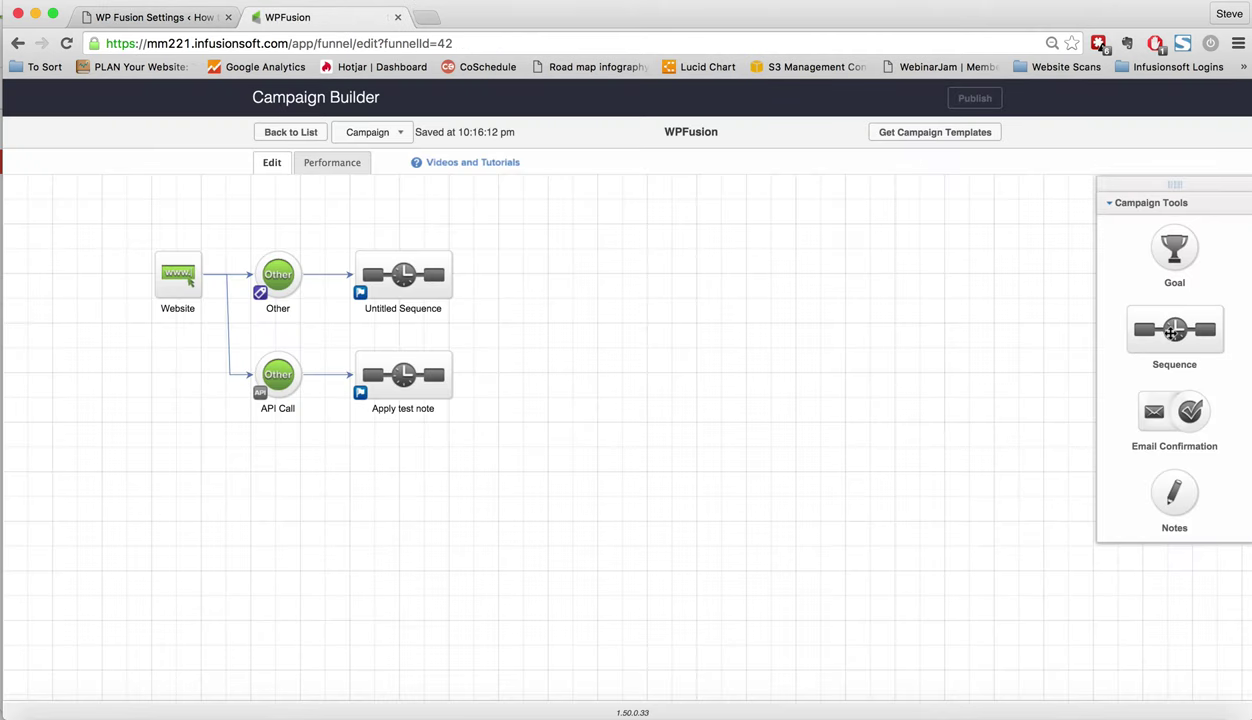
left_click_drag(1172, 333, 453, 500)
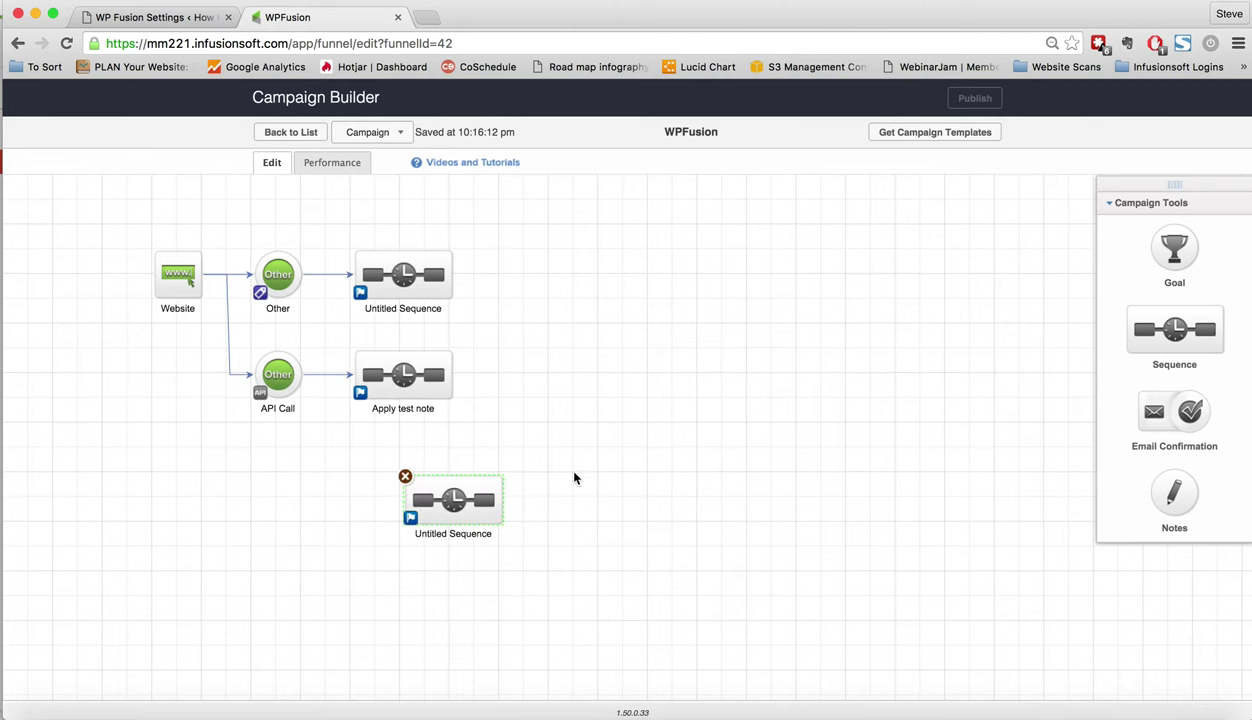
mouse_move(492, 492)
double_click(453, 500)
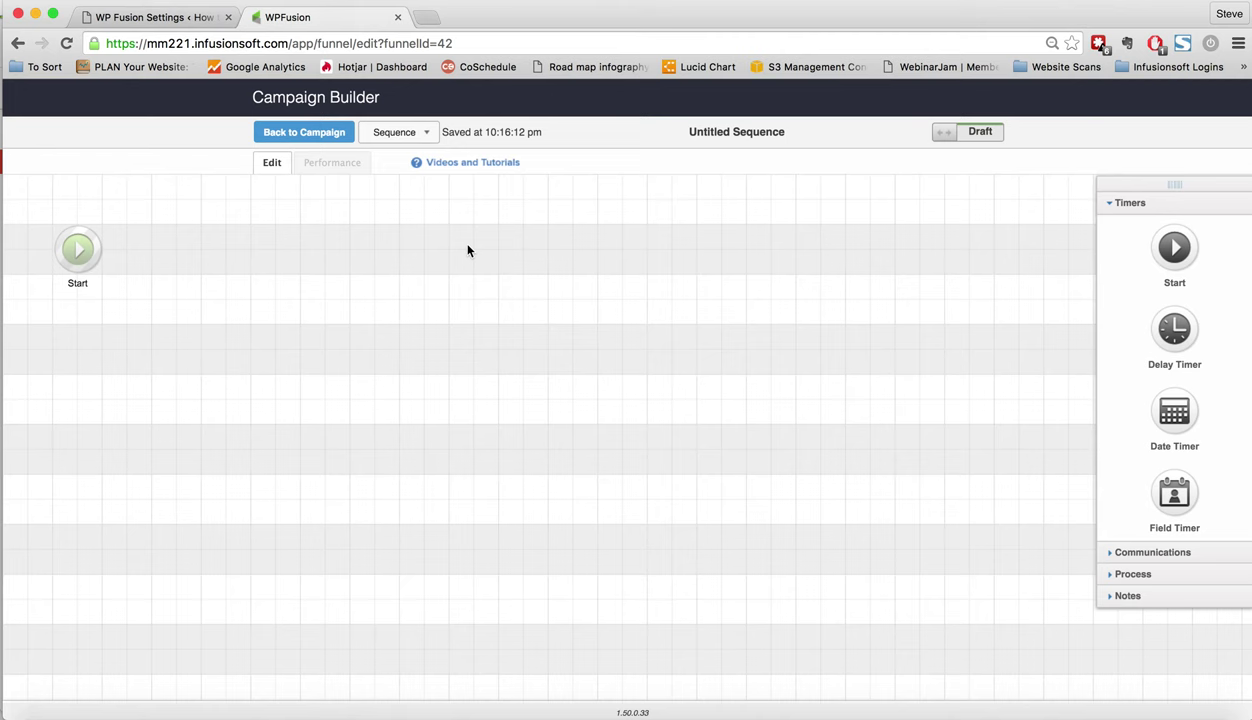
left_click(1133, 574)
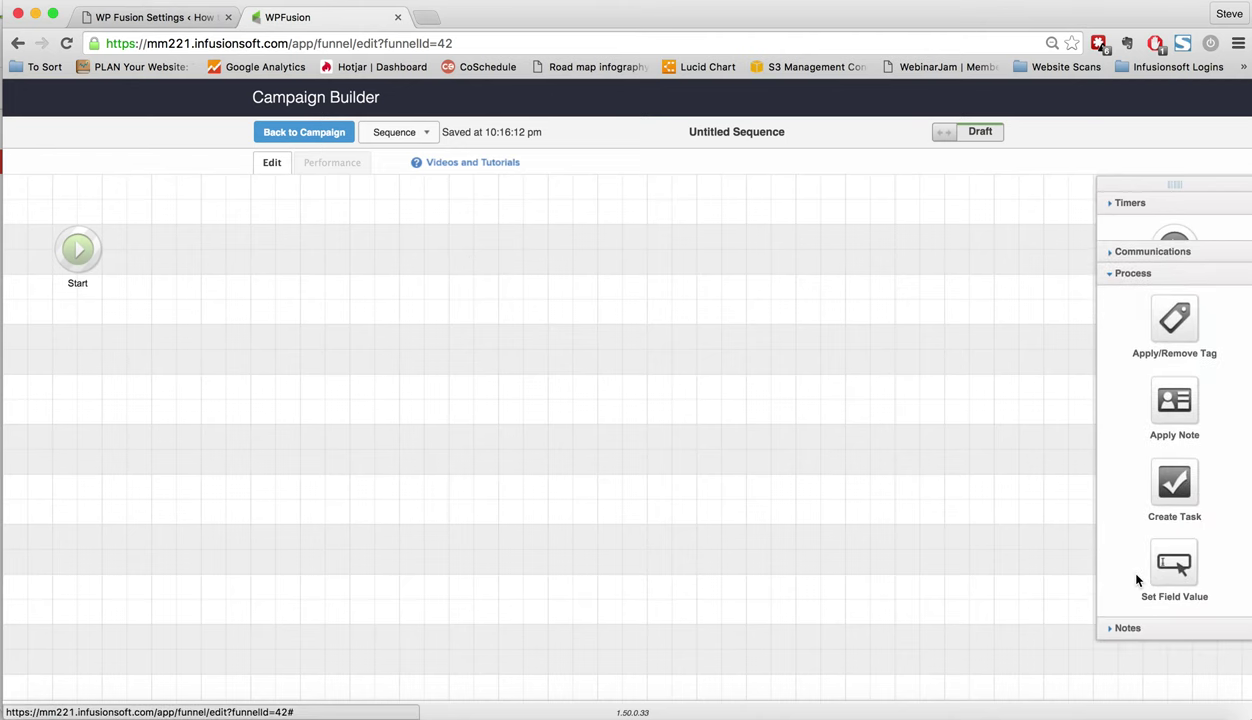
scroll(1143, 540, "down", 5)
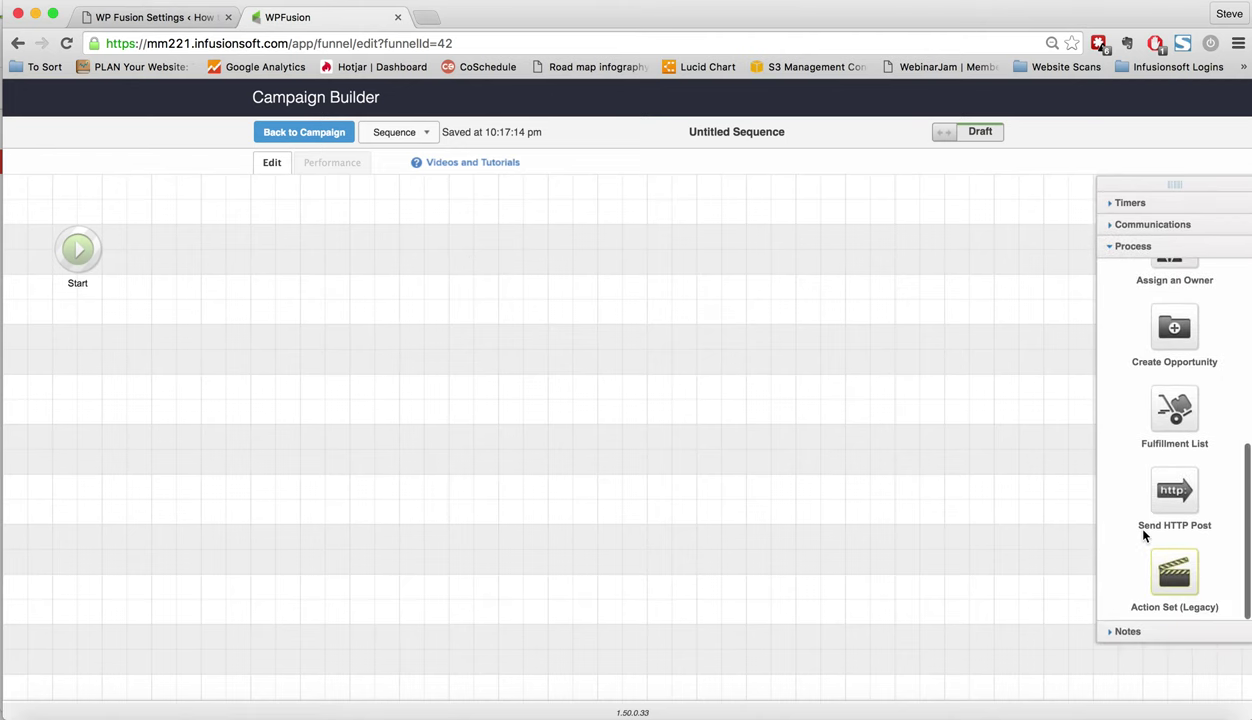
left_click_drag(1168, 493, 214, 233)
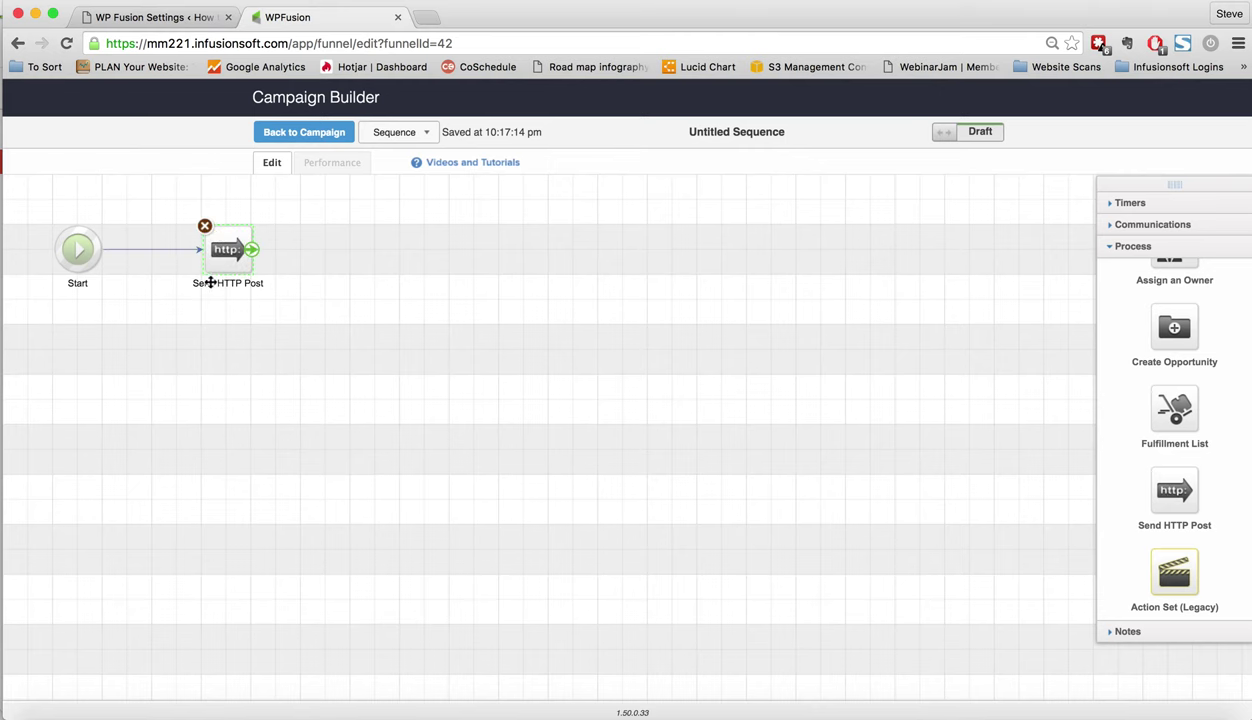
- Add two HTTP Post name/value rows: access_key with the pasted key, and action = update
double_click(212, 241)
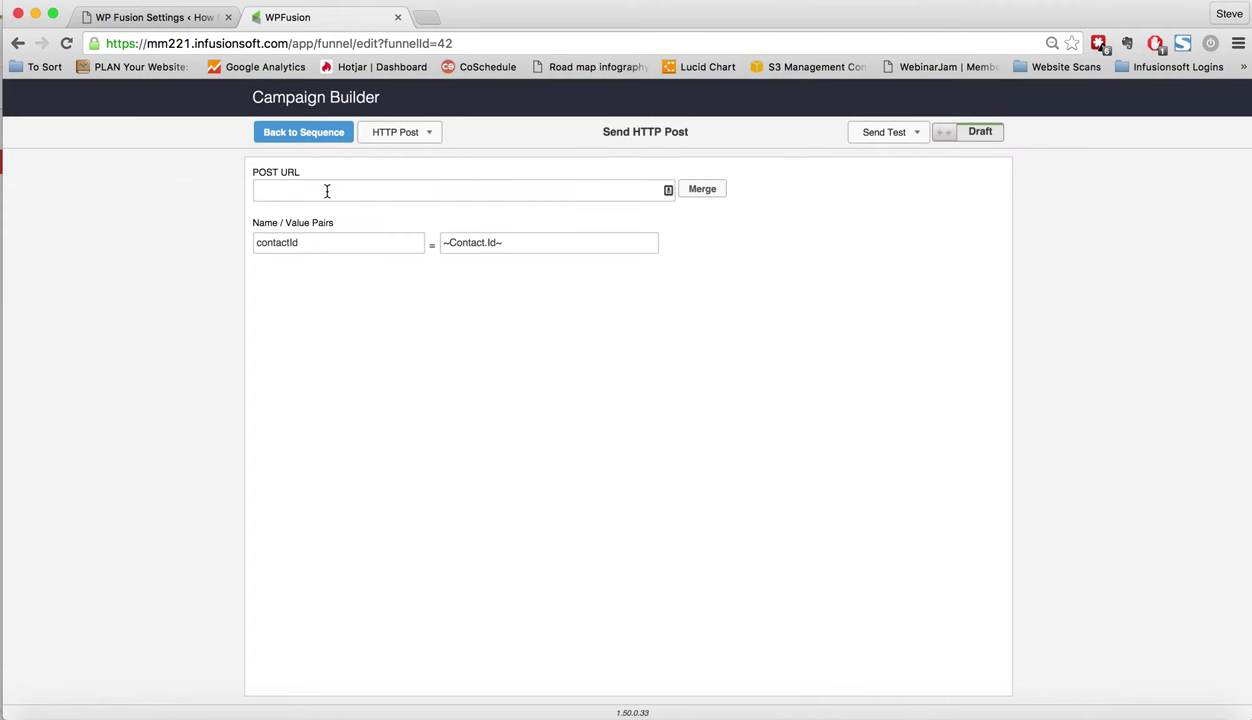
mouse_move(363, 243)
left_click(694, 244)
left_click(694, 268)
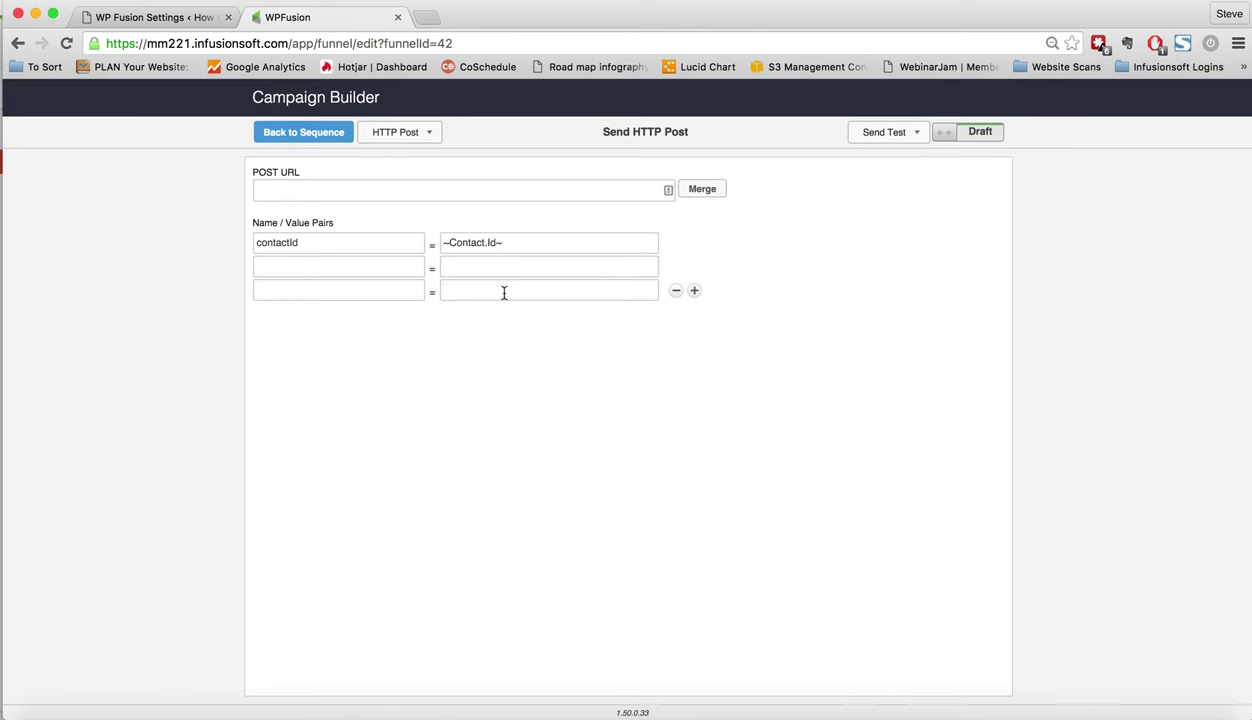
left_click(332, 287)
type("a")
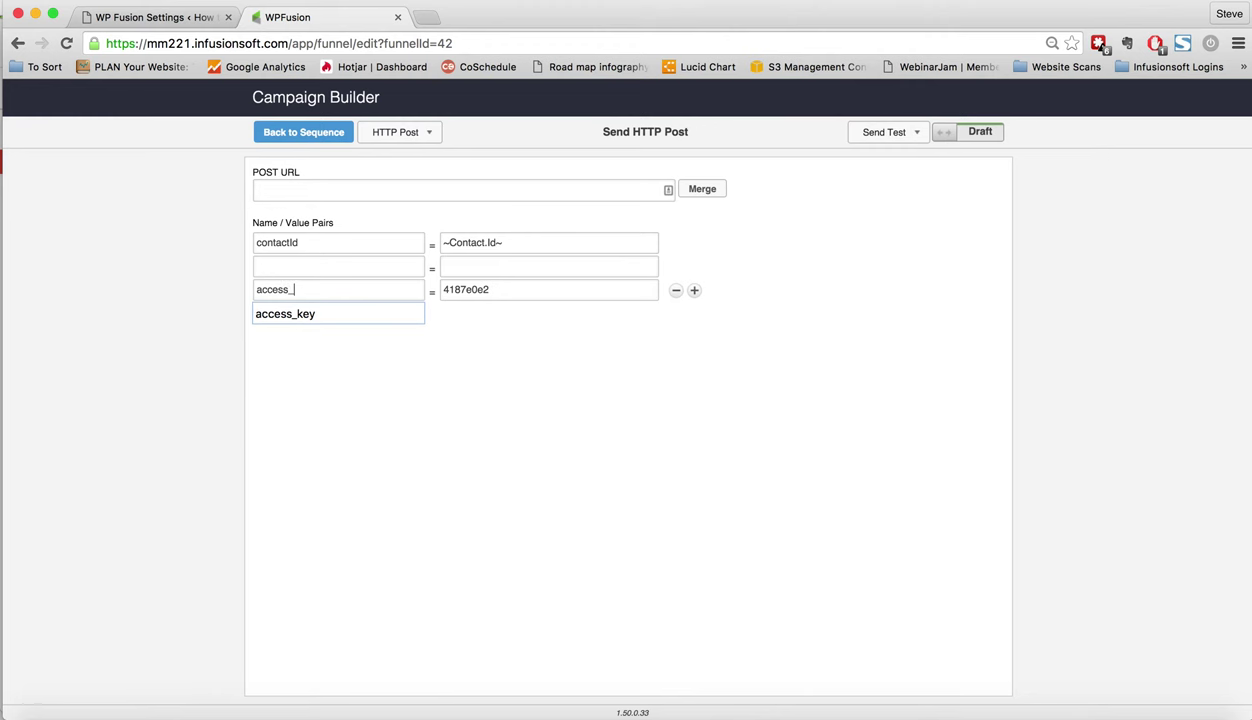
left_click(318, 263)
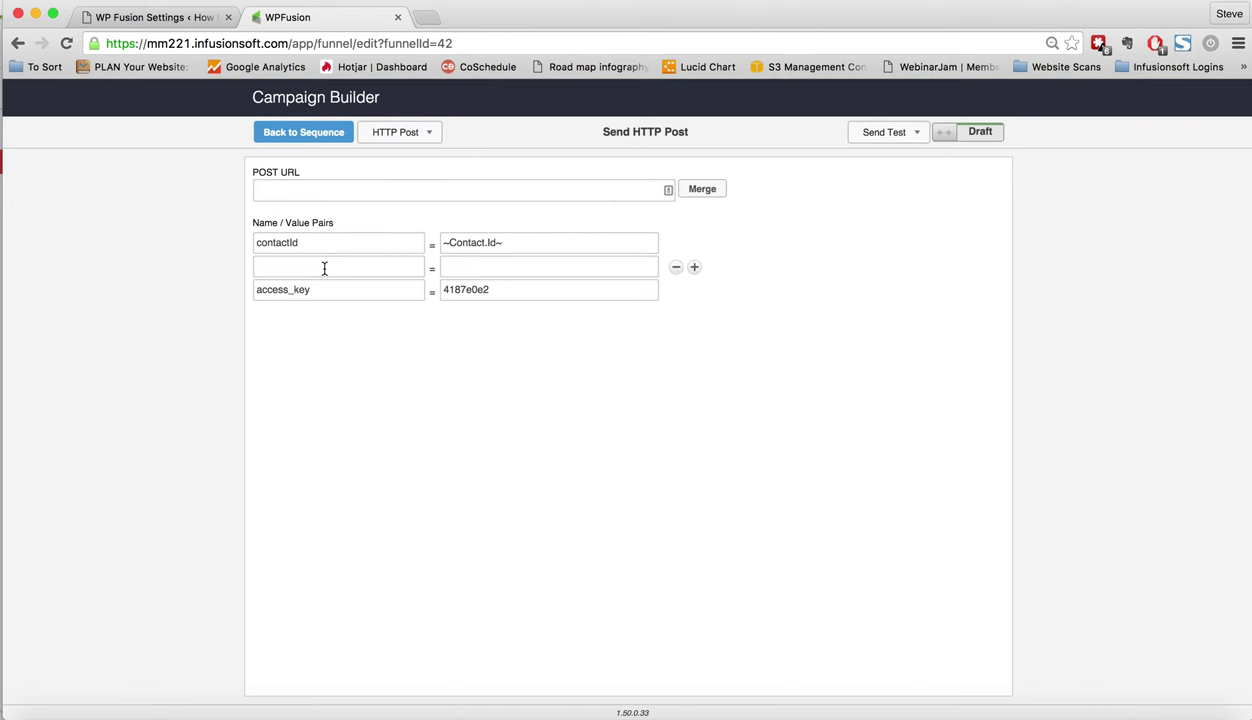
type("a")
type("up")
key("super+Tab")
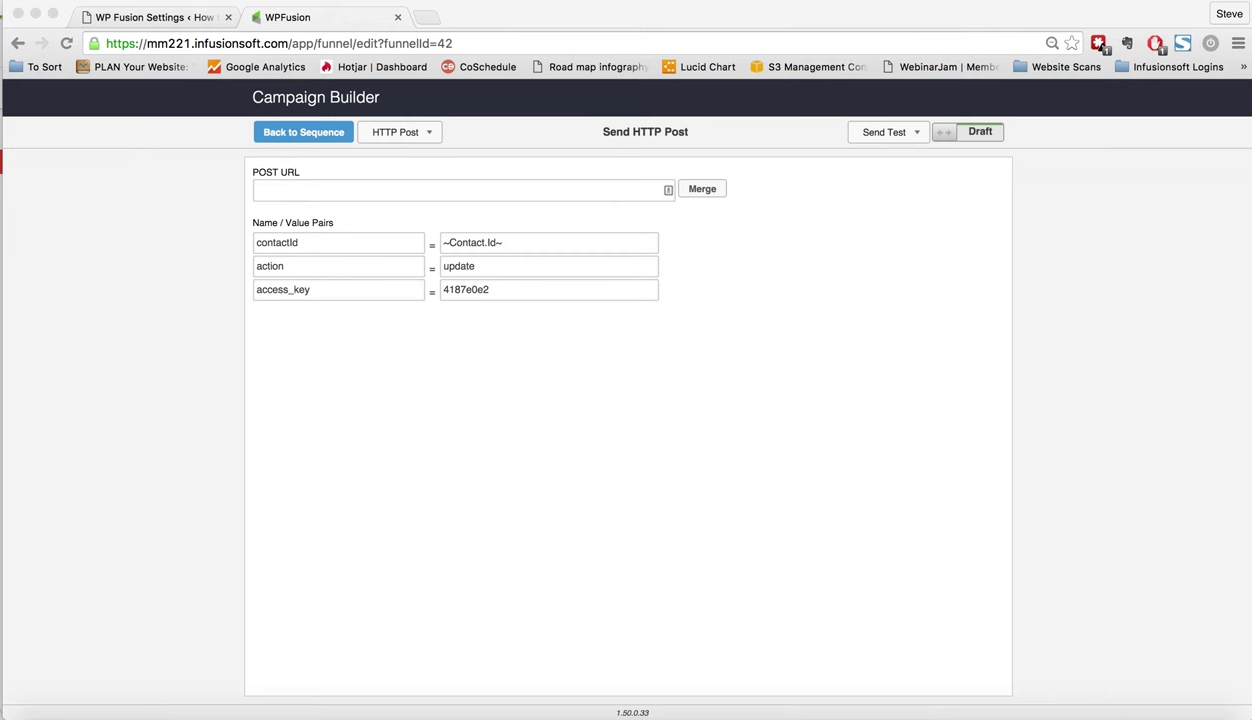
- Paste the wpf_post.php URL as the POST URL and replace its placeholder domain with the website's domain
key("super+Tab")
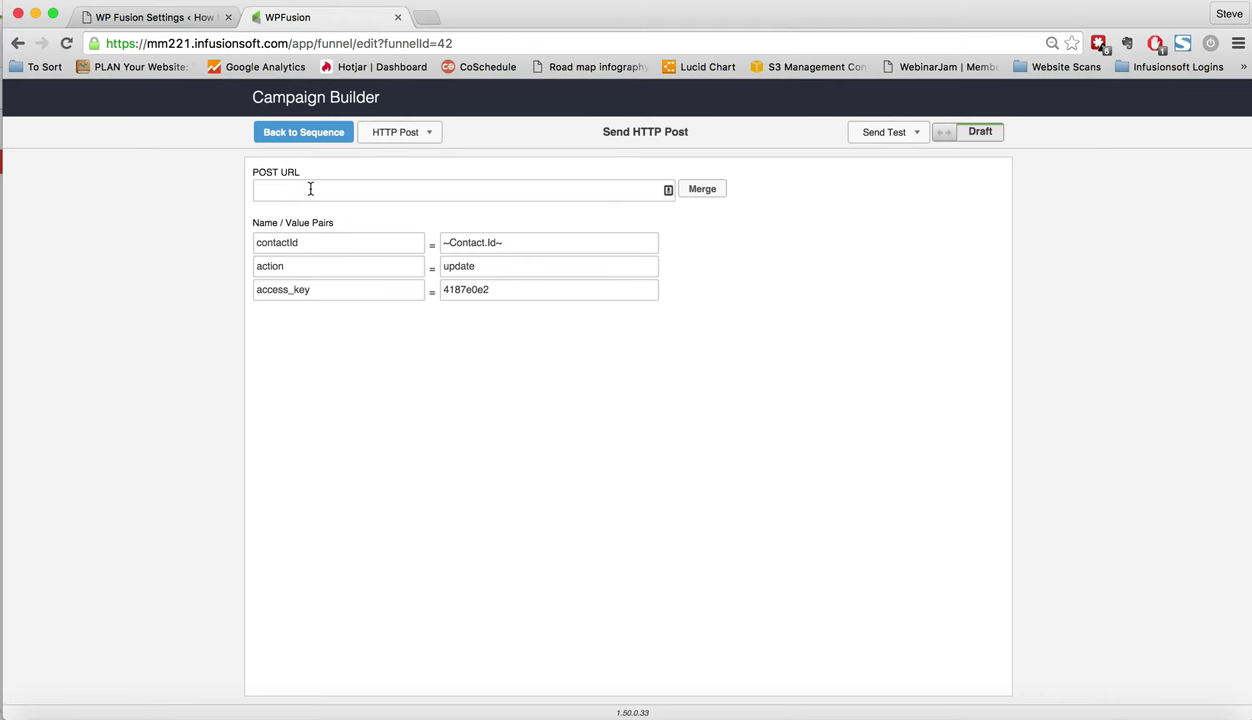
left_click(310, 190)
type("http://mywebsite.com/wp-content/plugins/wp-fusion/wpf_post.php")
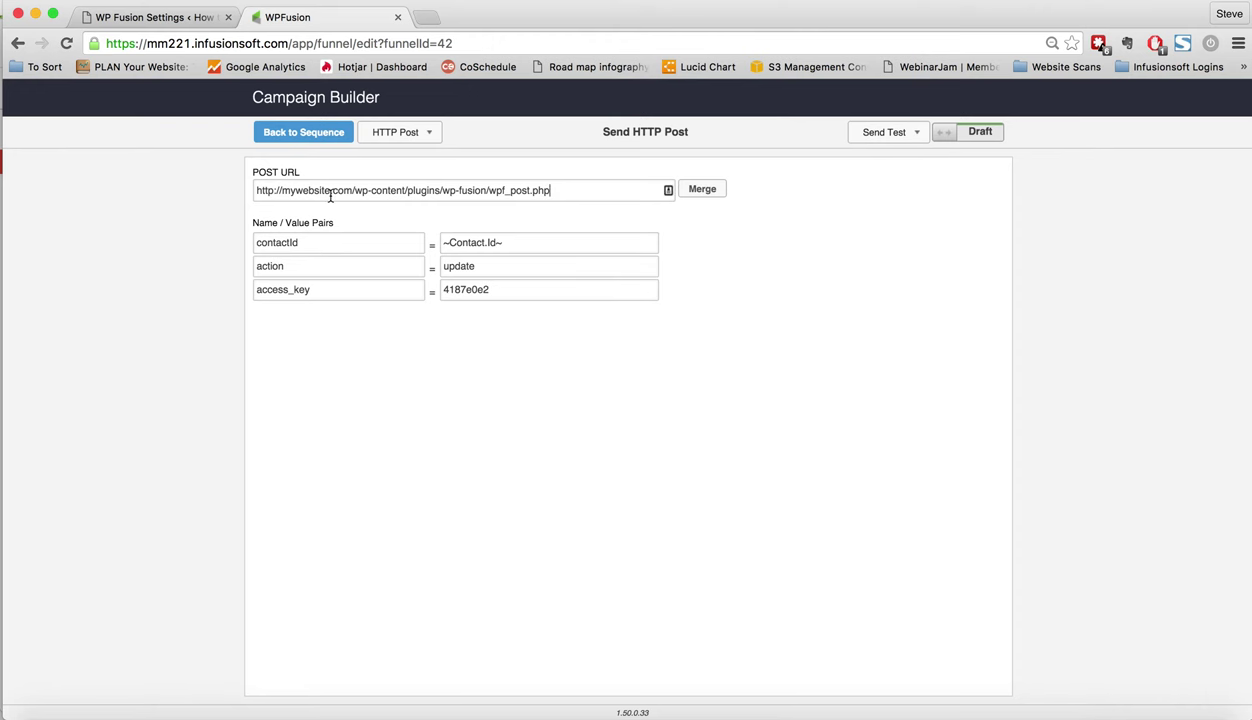
left_click_drag(330, 190, 285, 190)
key("BackSpace")
key("BackSpace")
key("BackSpace")
key("BackSpace")
key("BackSpace")
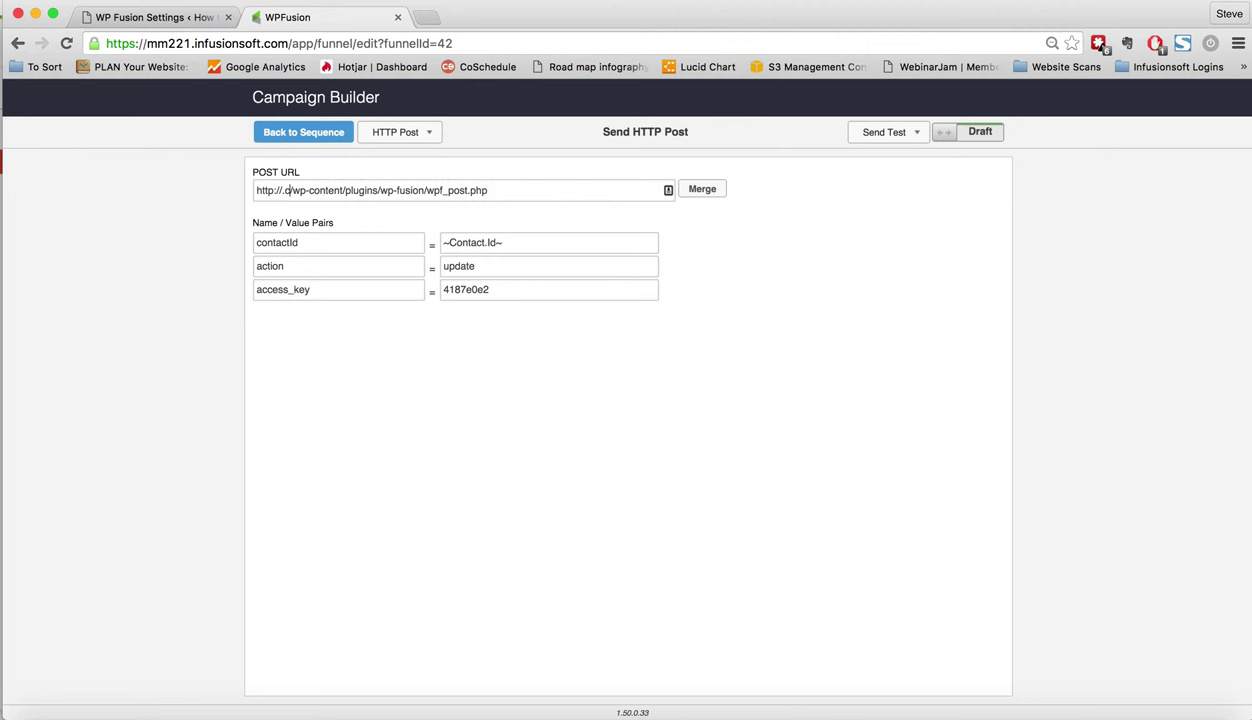
type("steve")
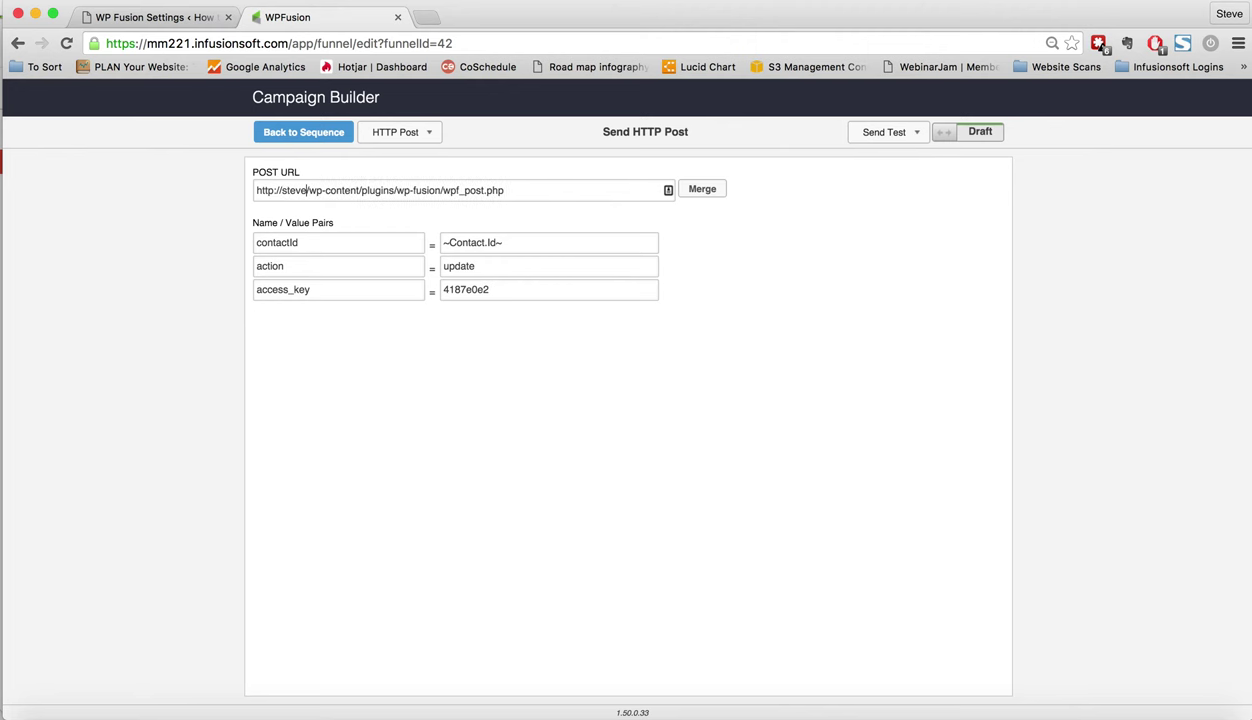
key("BackSpace")
key("BackSpace")
key("BackSpace")
key("BackSpace")
key("BackSpace")
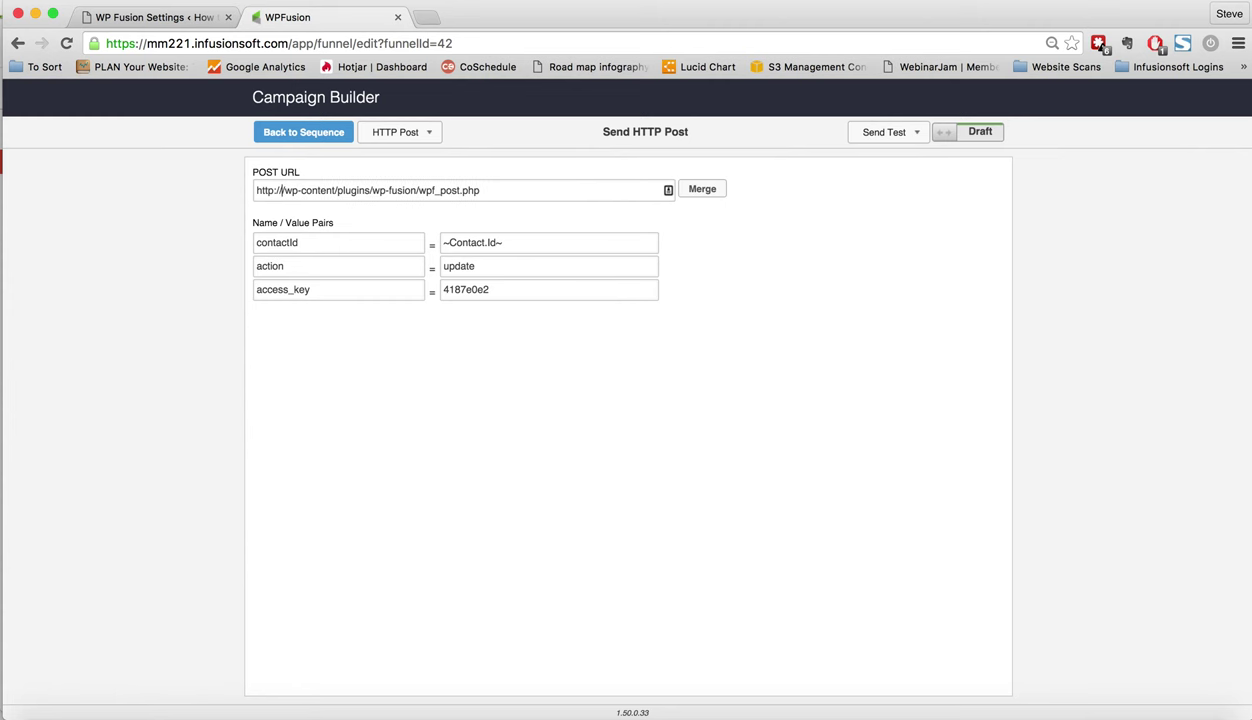
type("www.stevewoody")
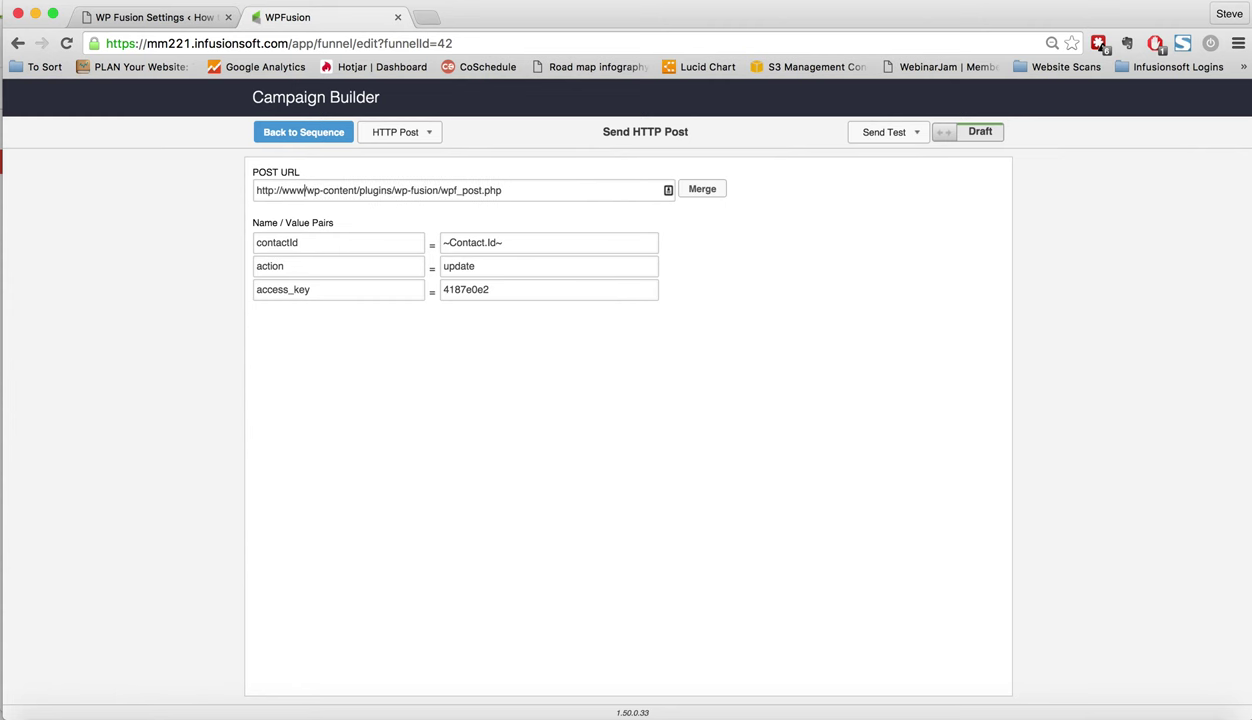
type(".co.uk")
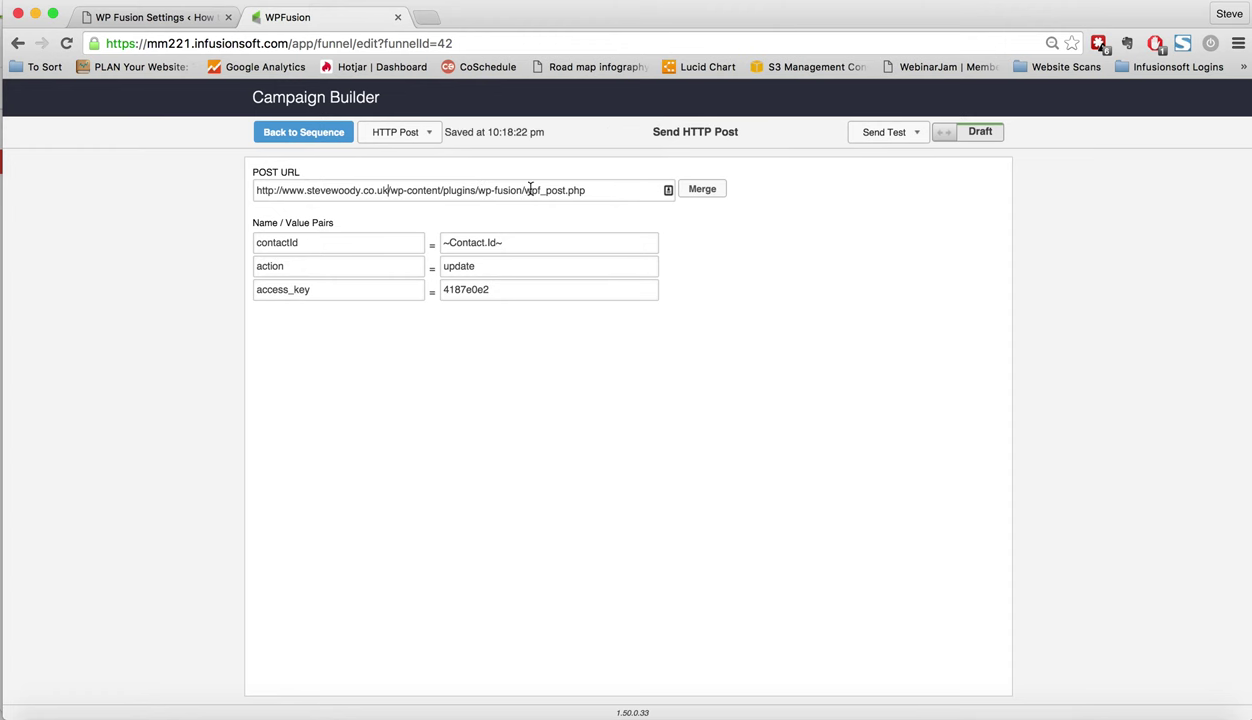
left_click(593, 193)
- Mark the HTTP Post step and the sequence Ready, then shift the sequence left on the campaign canvas
left_click(968, 135)
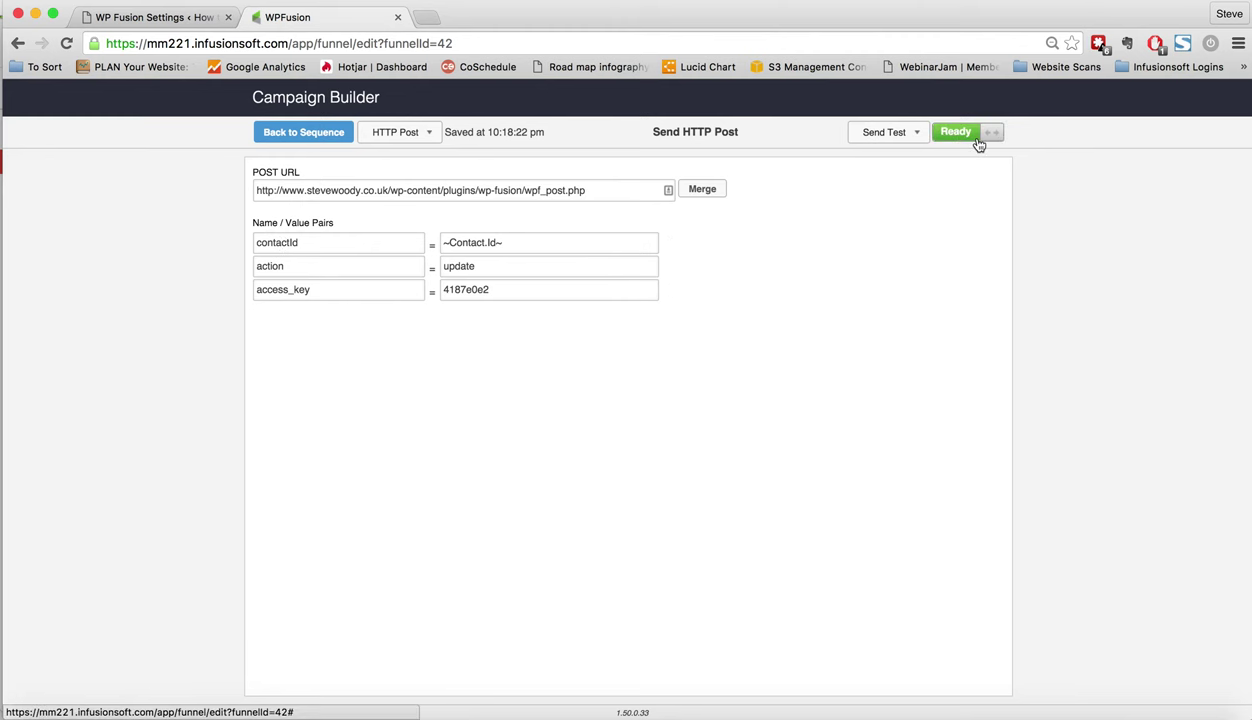
left_click(298, 132)
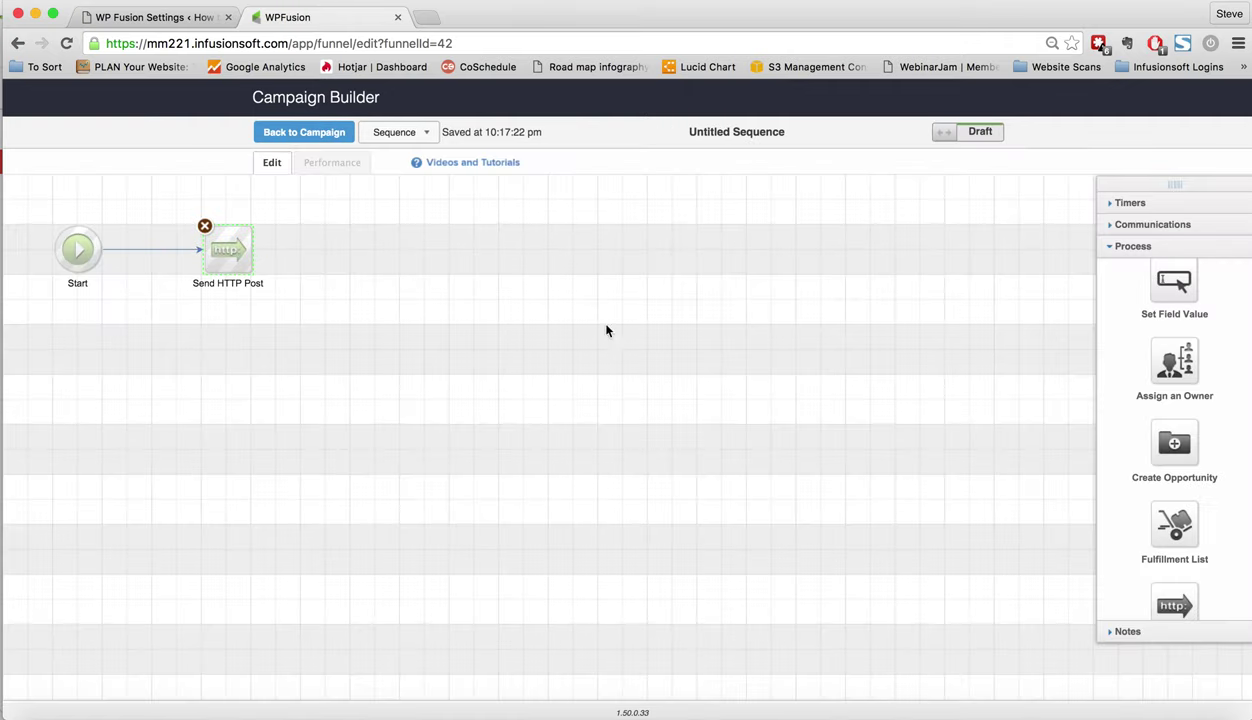
left_click(975, 134)
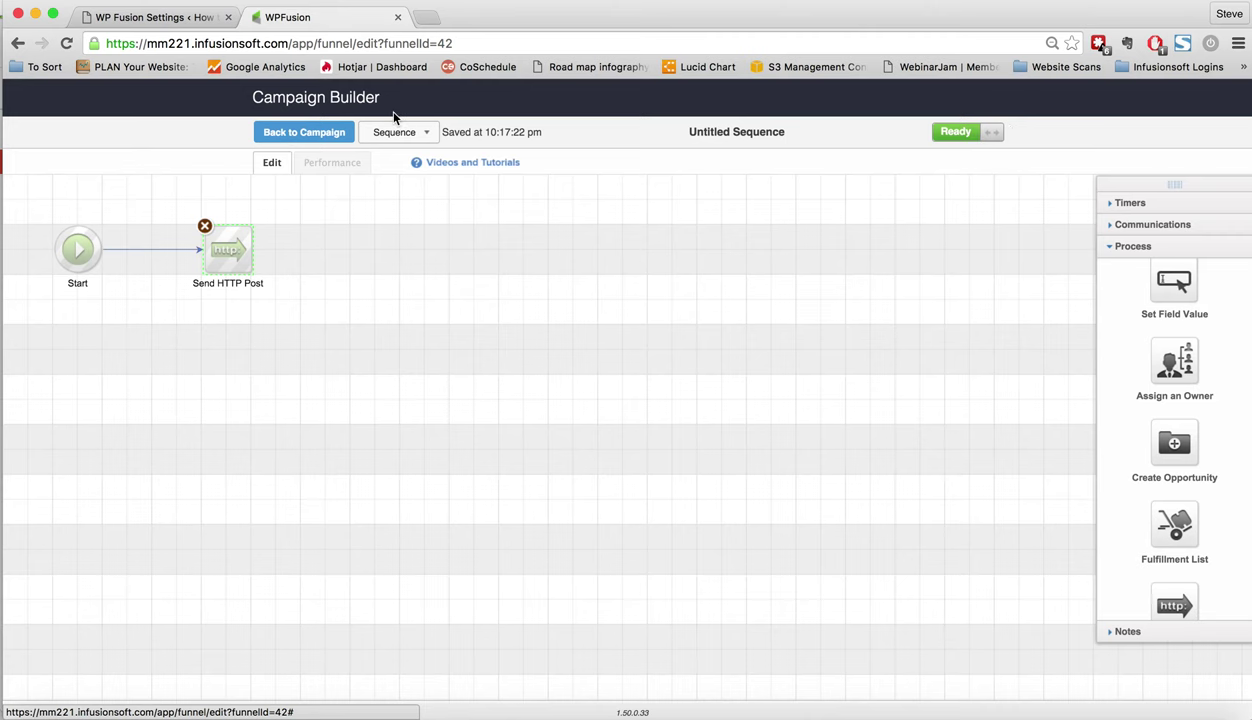
left_click(309, 133)
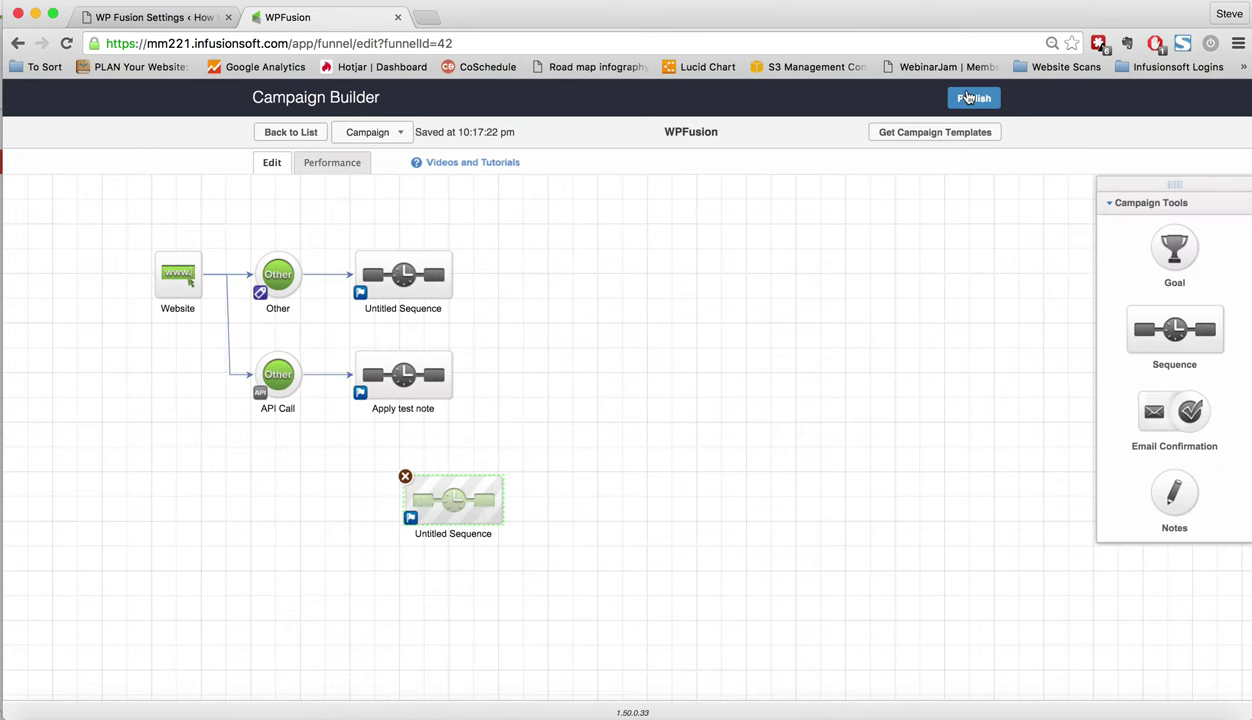
left_click_drag(447, 515, 347, 515)
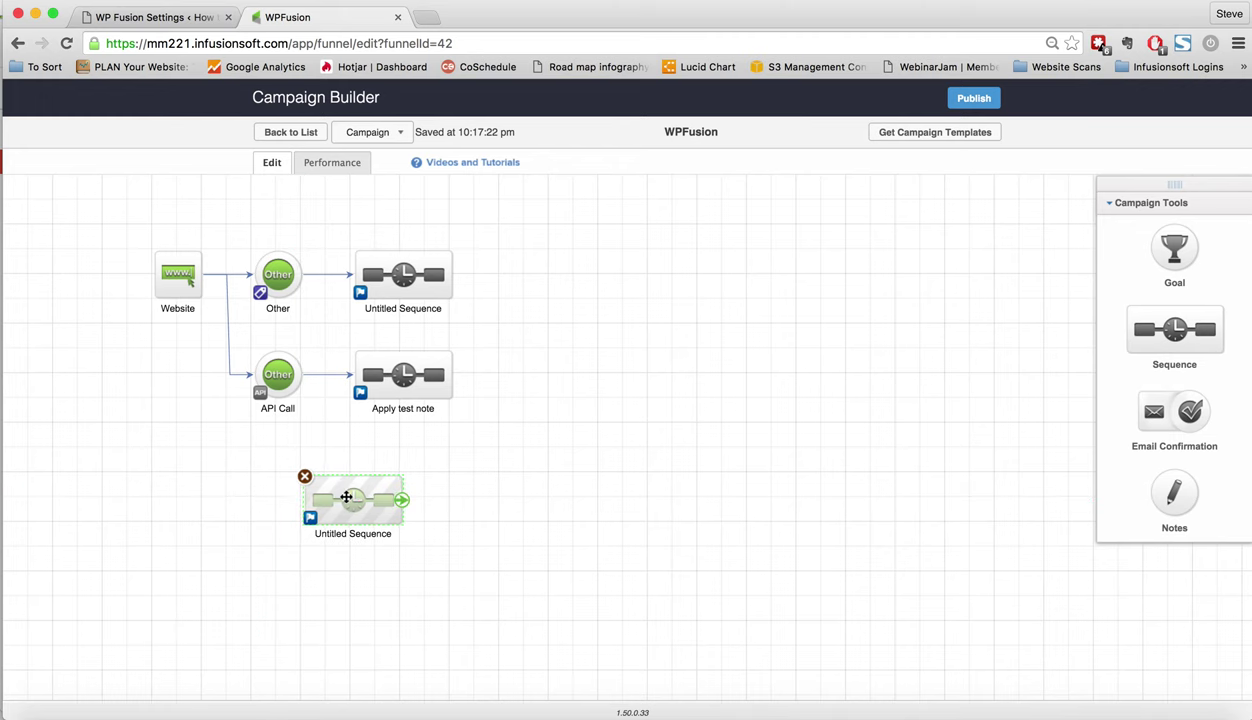
- Add an Apply/Remove Tag step to the sequence, moving Send HTTP Post further right
double_click(346, 497)
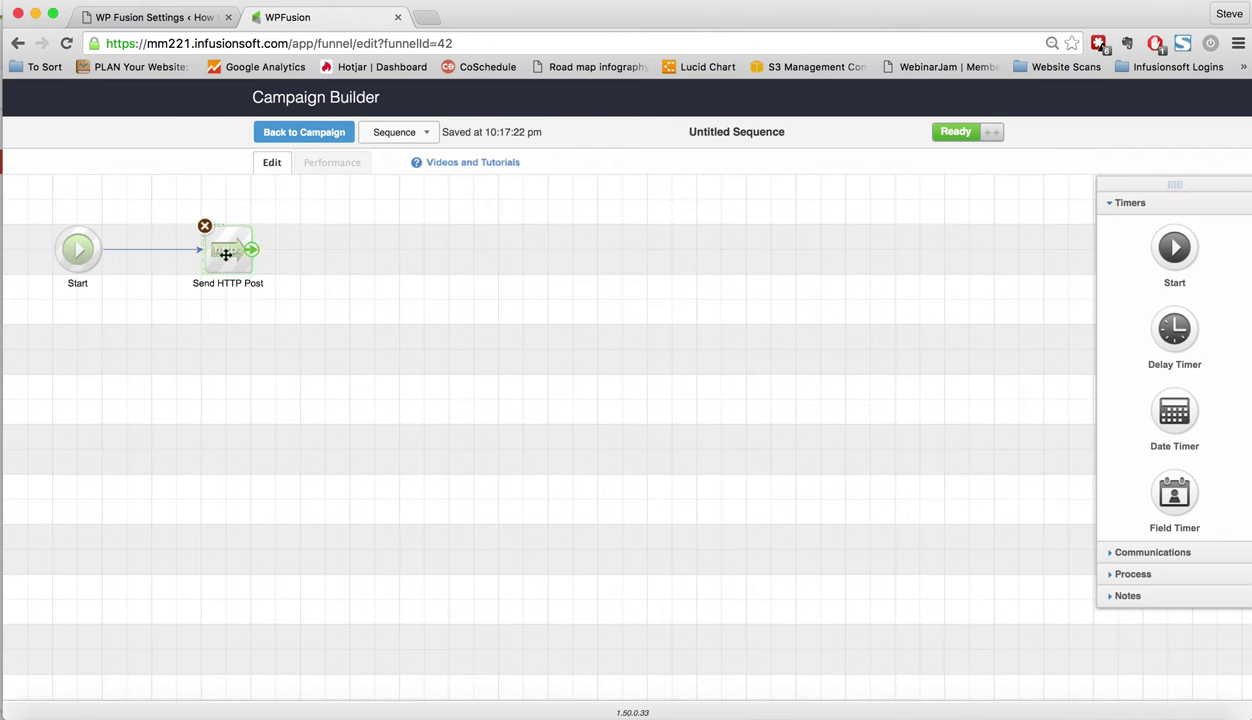
left_click_drag(224, 251, 531, 249)
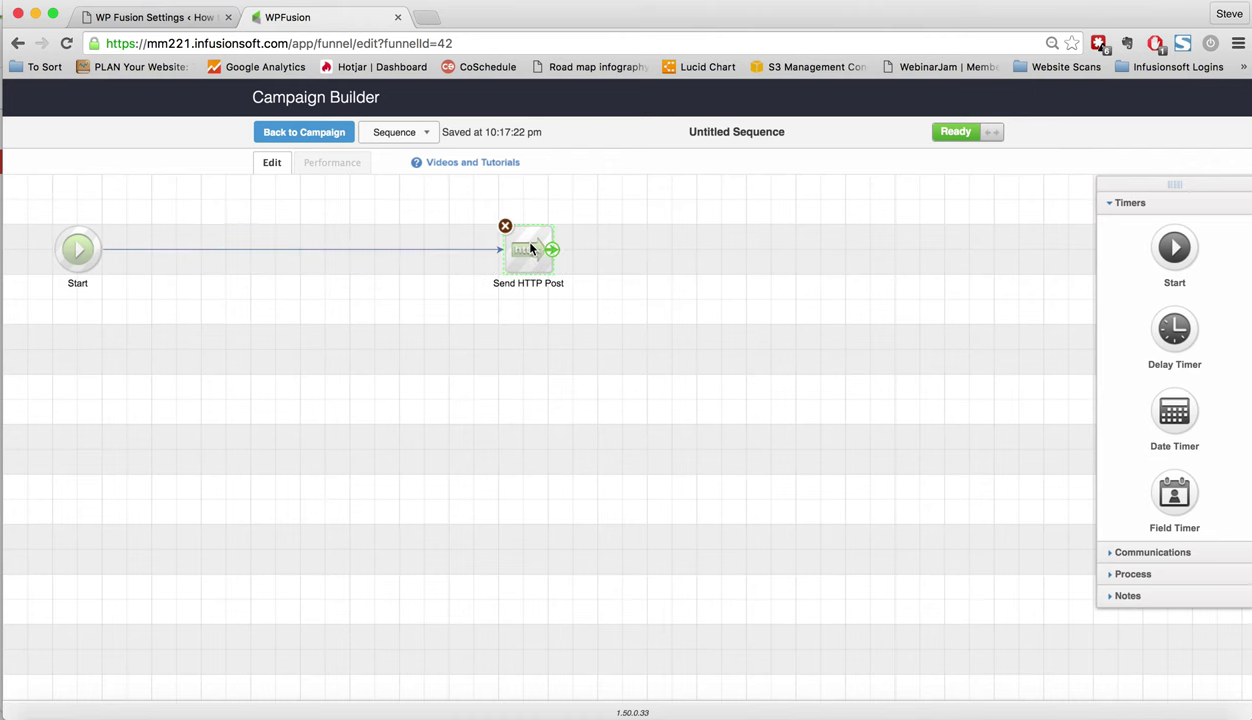
left_click(1120, 573)
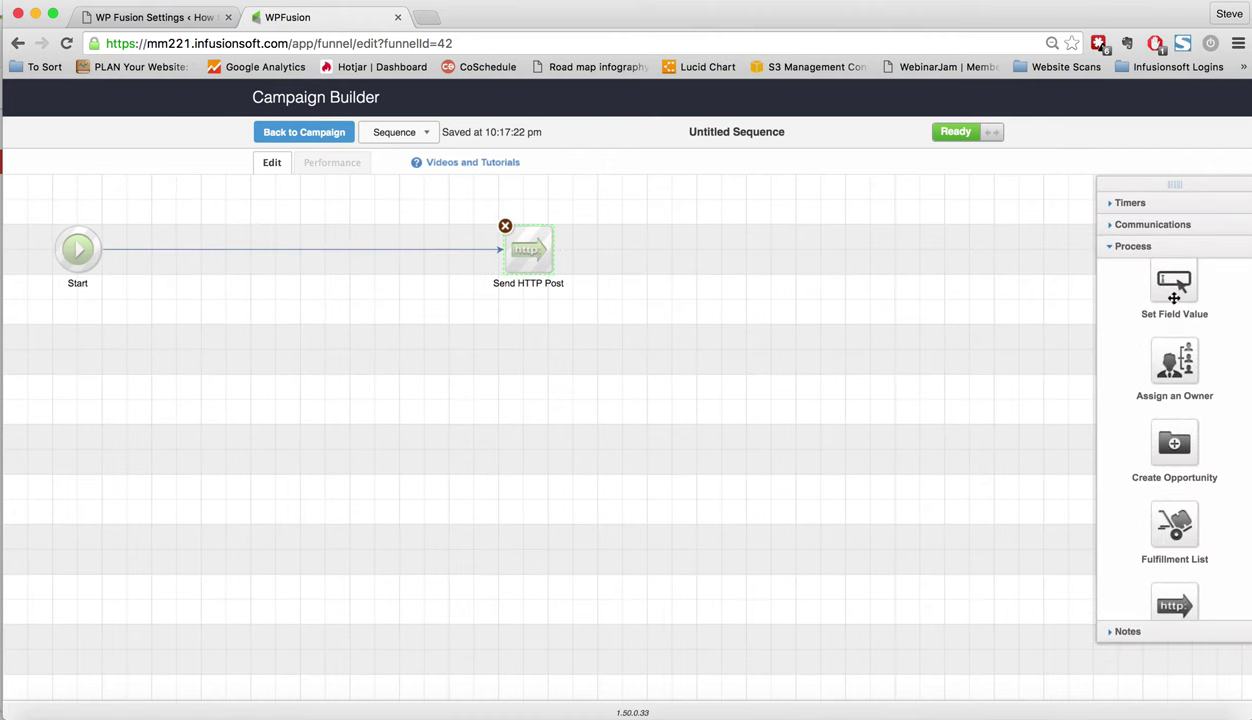
scroll(1160, 290, "up", 3)
left_click_drag(1140, 294, 328, 323)
- Rewire the sequence so Start leads to Apply 0 tags, then Send HTTP Post, and return to the campaign
left_click(428, 290)
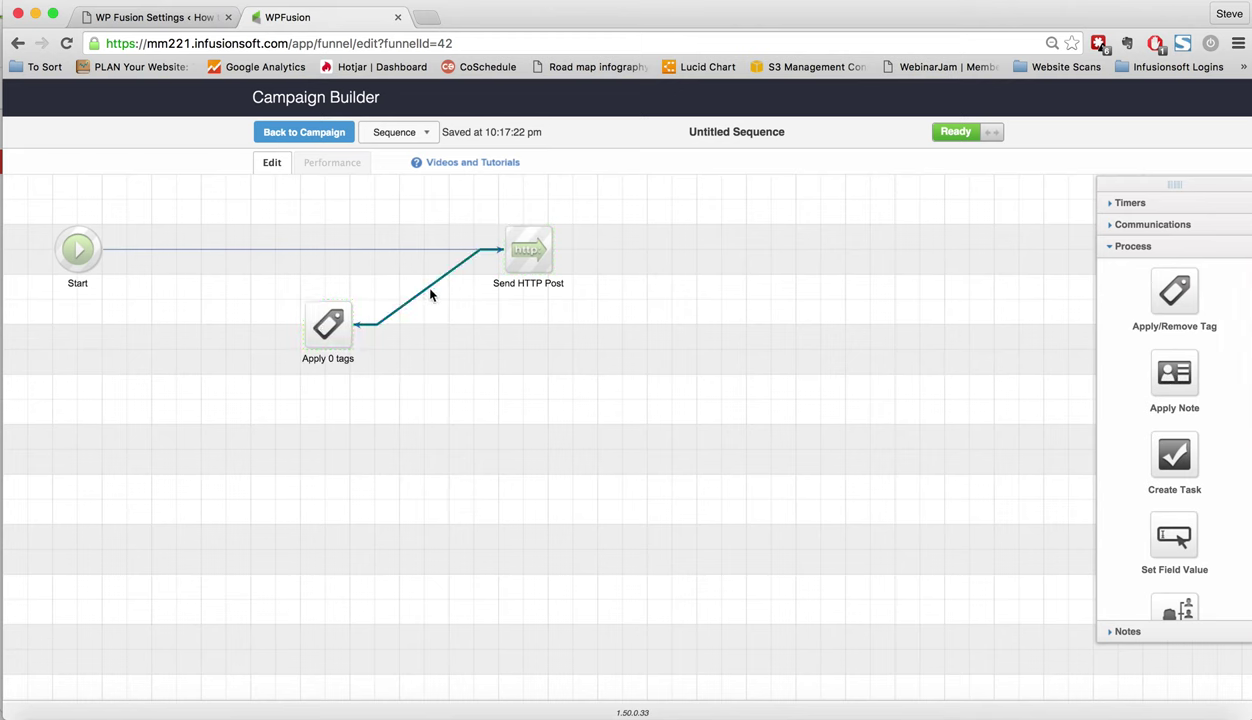
key("Delete")
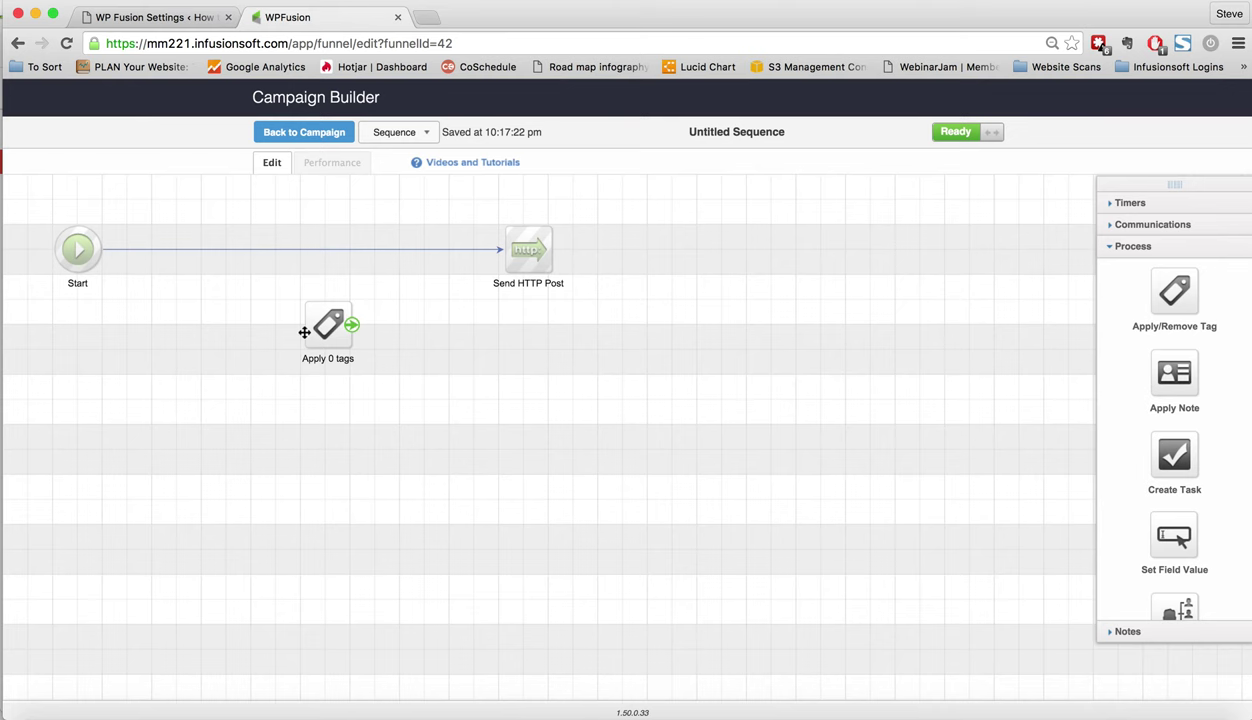
left_click(318, 247)
key("Delete")
left_click_drag(329, 321, 284, 250)
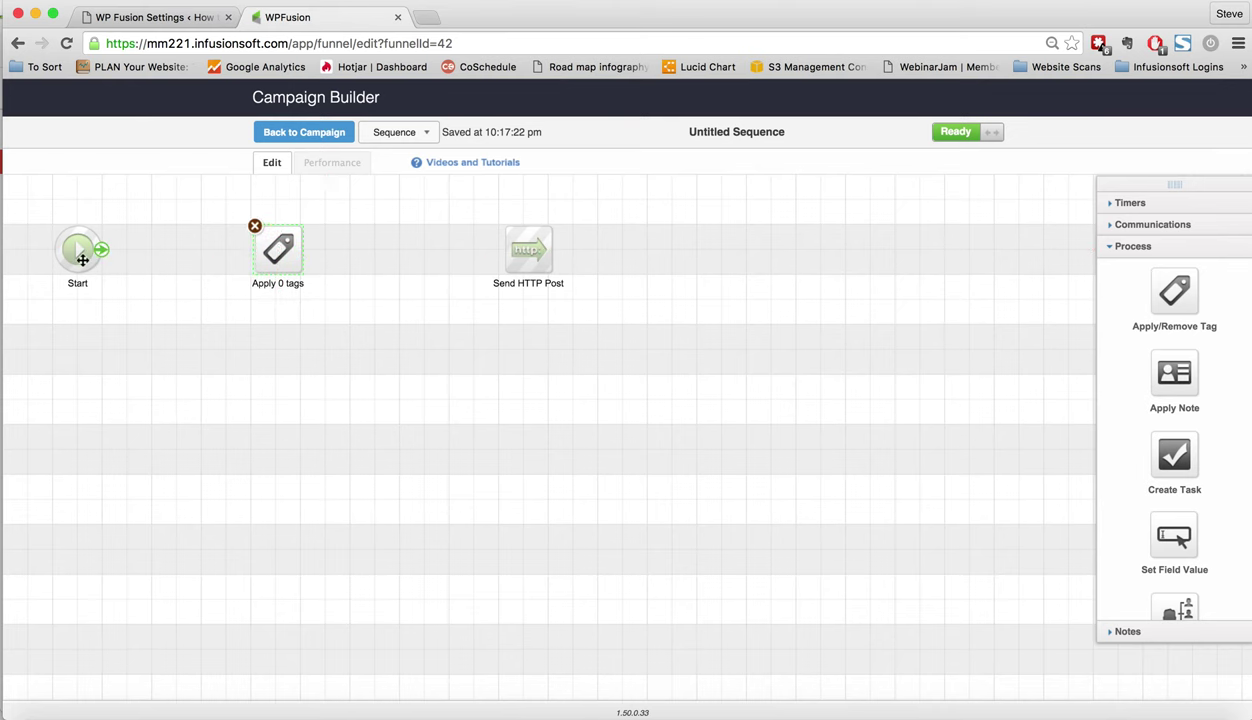
left_click_drag(101, 250, 531, 248)
left_click(349, 352)
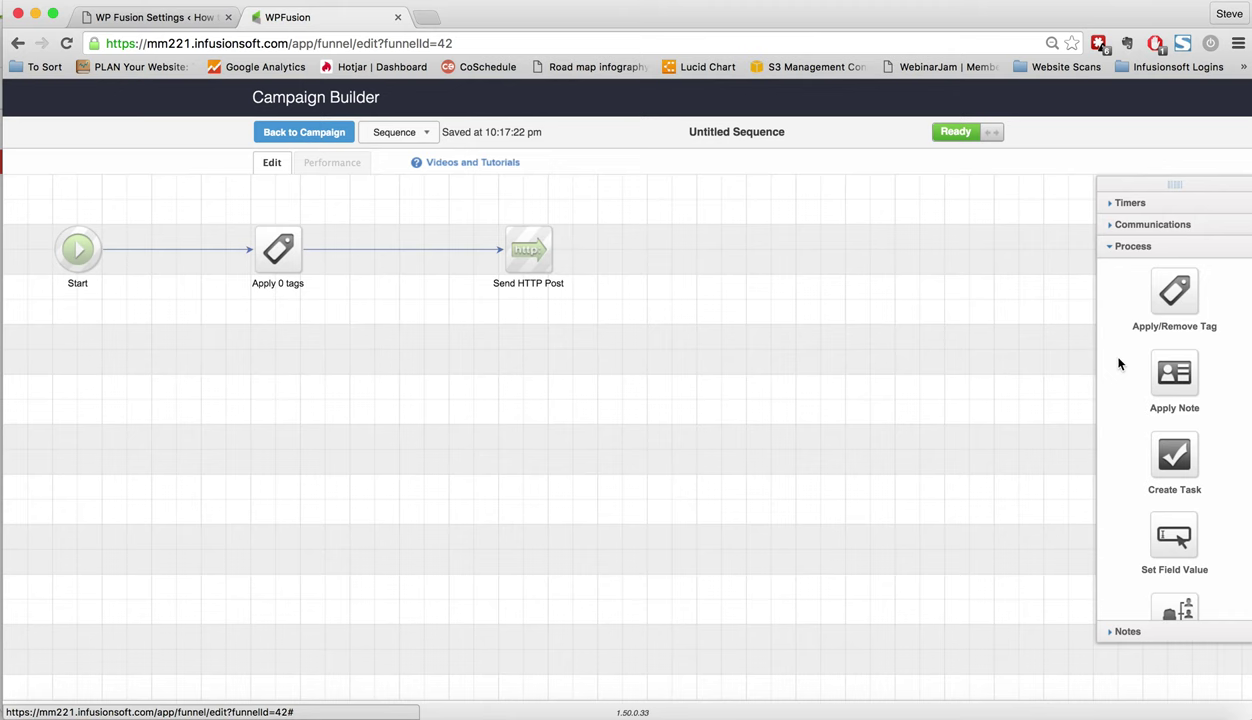
left_click(306, 132)
- Add a second sequence to the WPFusion campaign canvas and open it for editing
left_click_drag(340, 501, 263, 500)
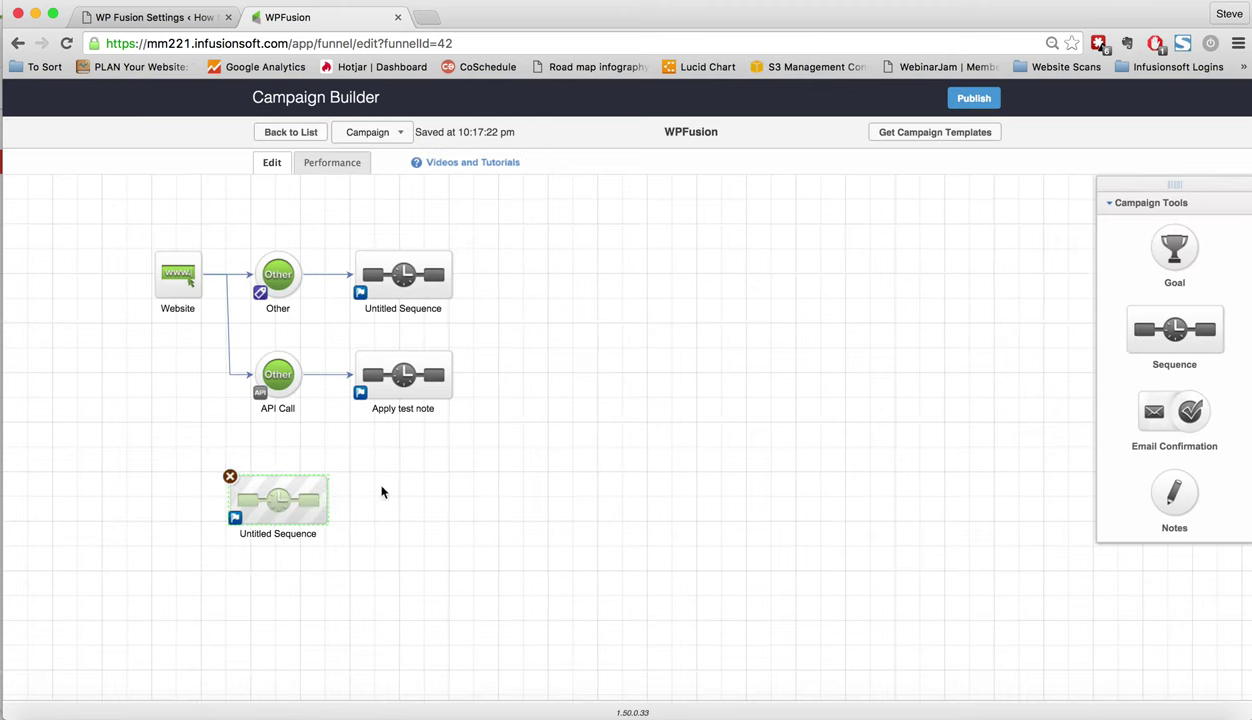
left_click_drag(1163, 318, 453, 498)
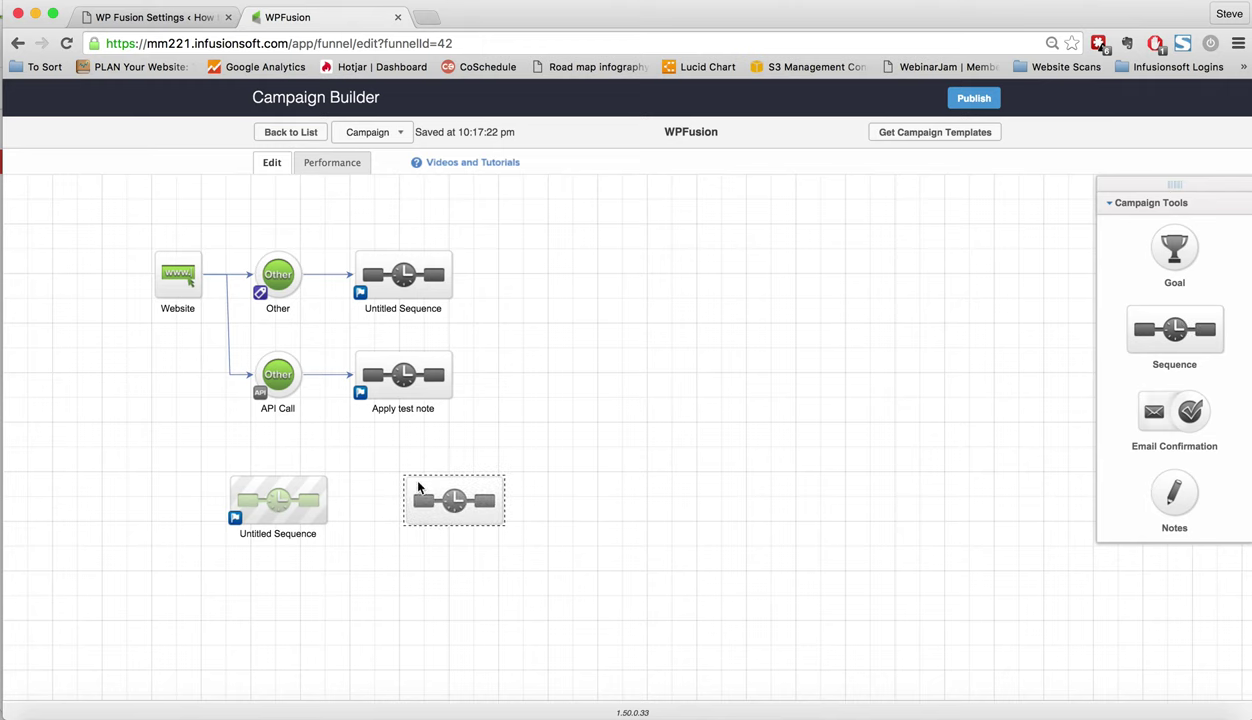
double_click(425, 500)
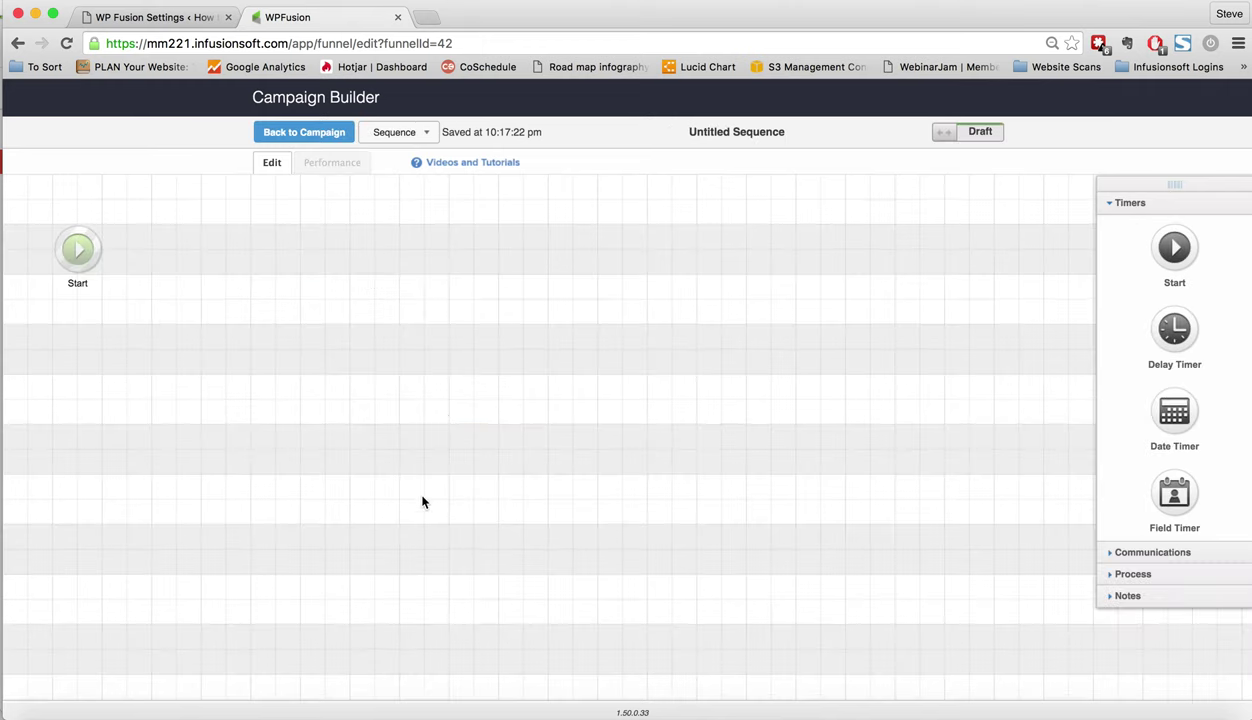
- Add a Send HTTP Post step from Process and place it right after Start
left_click(1138, 577)
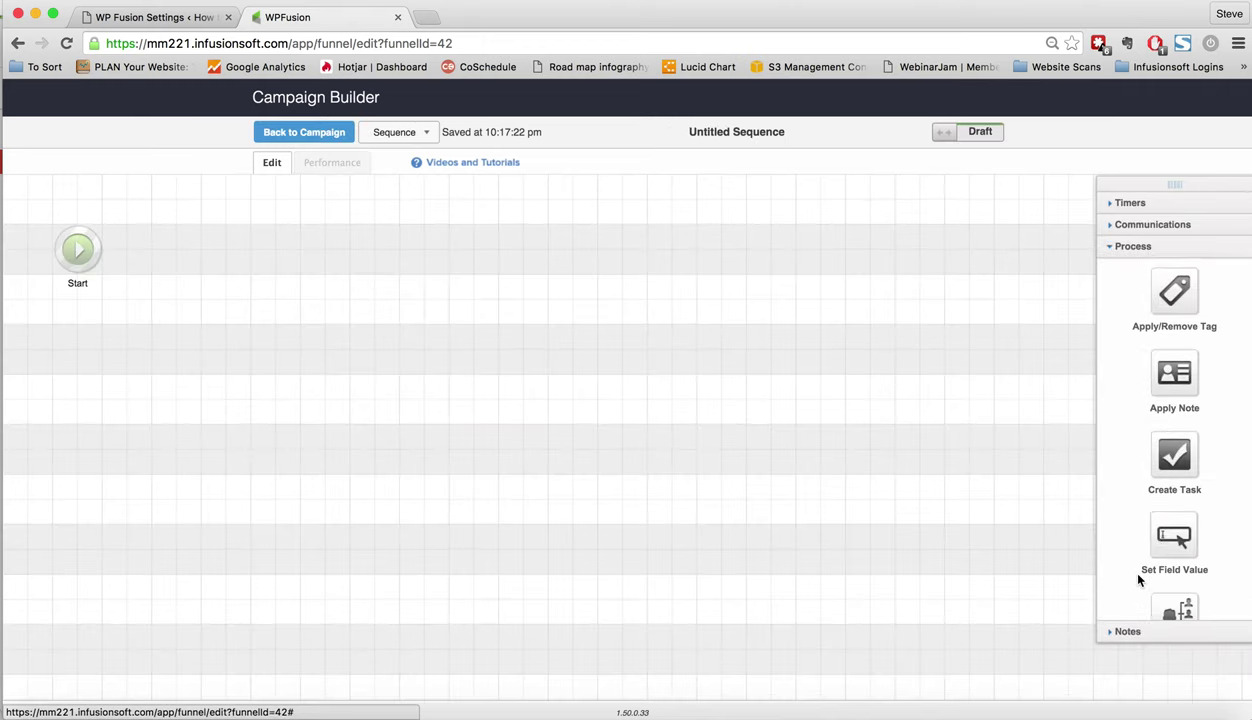
scroll(1172, 560, "down", 5)
left_click_drag(1174, 490, 316, 248)
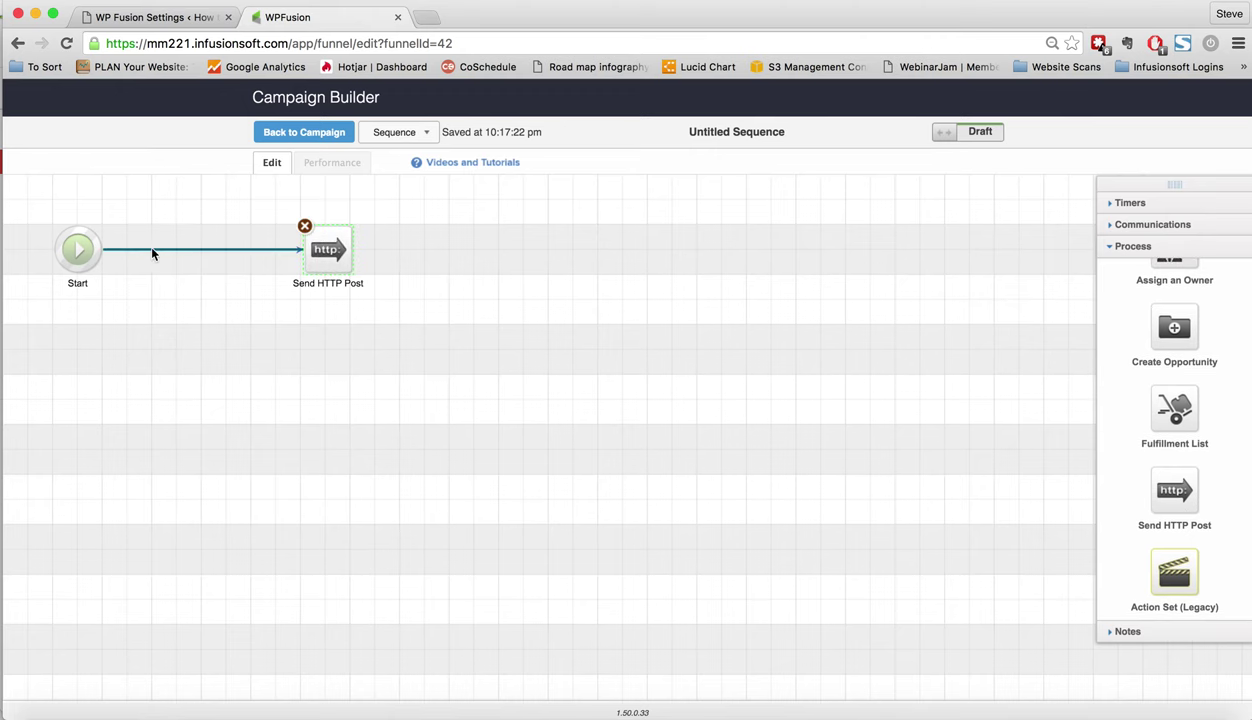
mouse_move(354, 245)
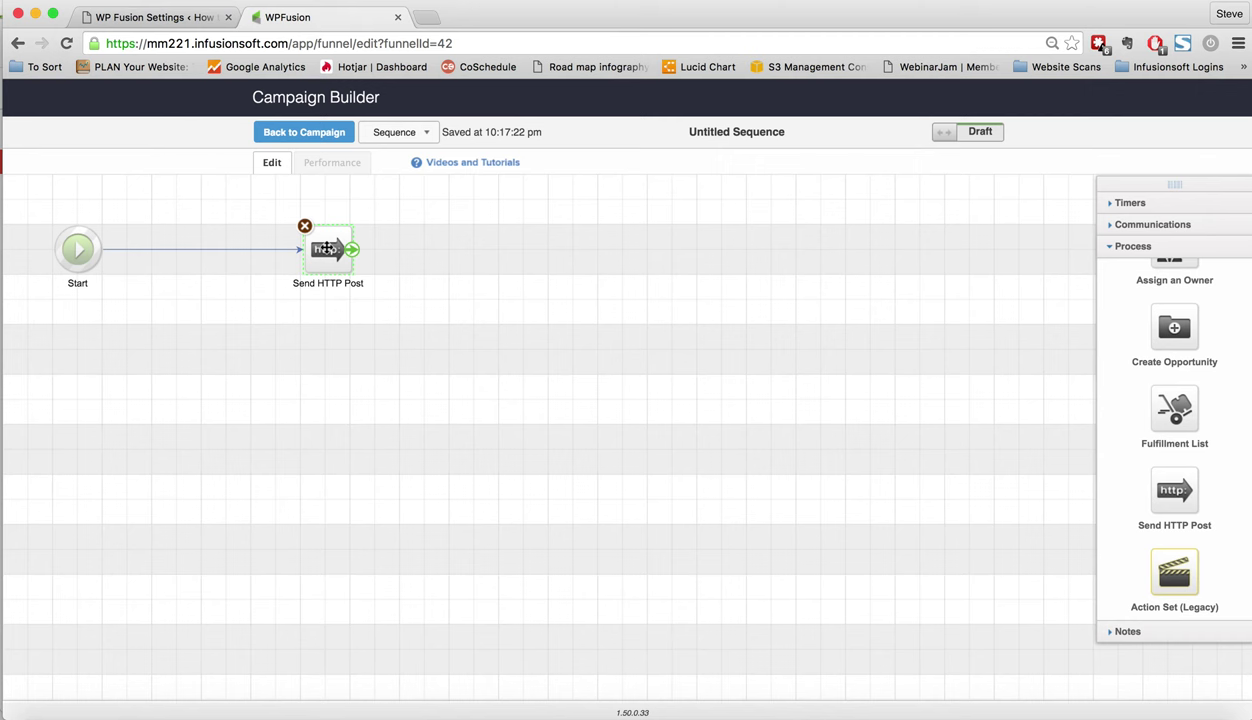
left_click_drag(322, 246, 272, 247)
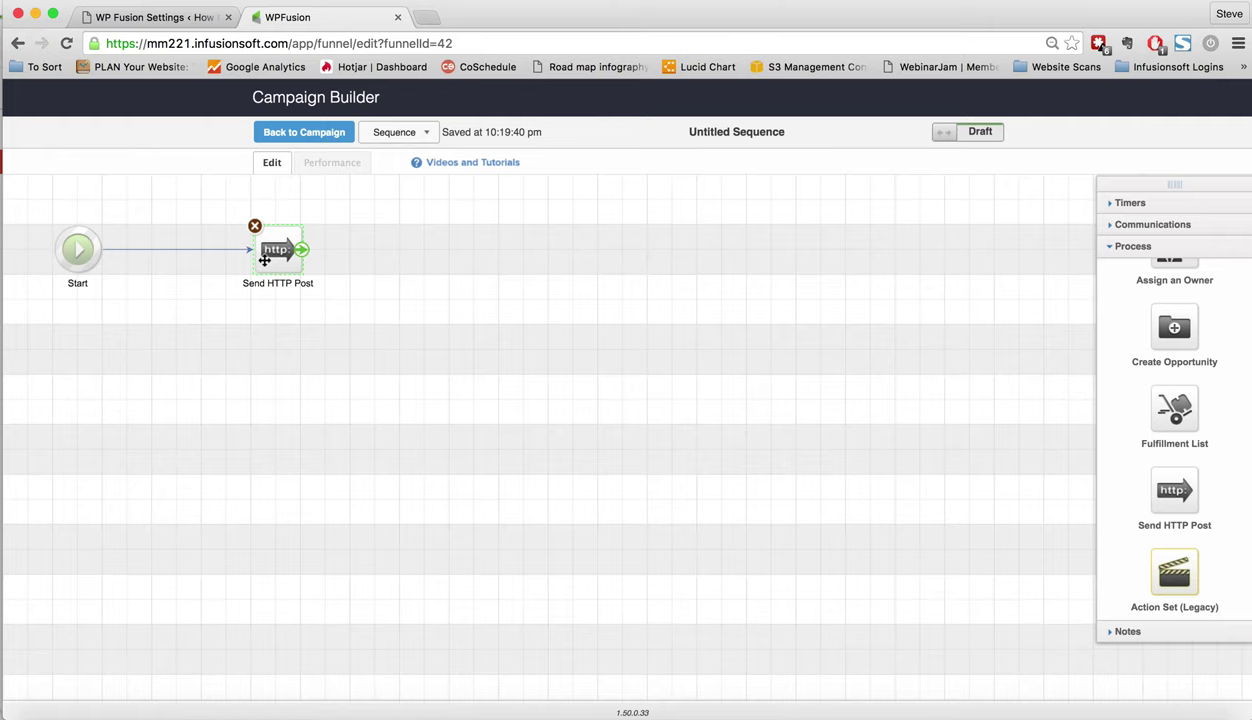
- Paste the wpf_post.php URL as the POST URL, replacing mywebsite.com with stevewoody.co.uk
double_click(270, 252)
type("http://mywebsite.com/wp-content/plugins/wp-fusion/wpf_post.php")
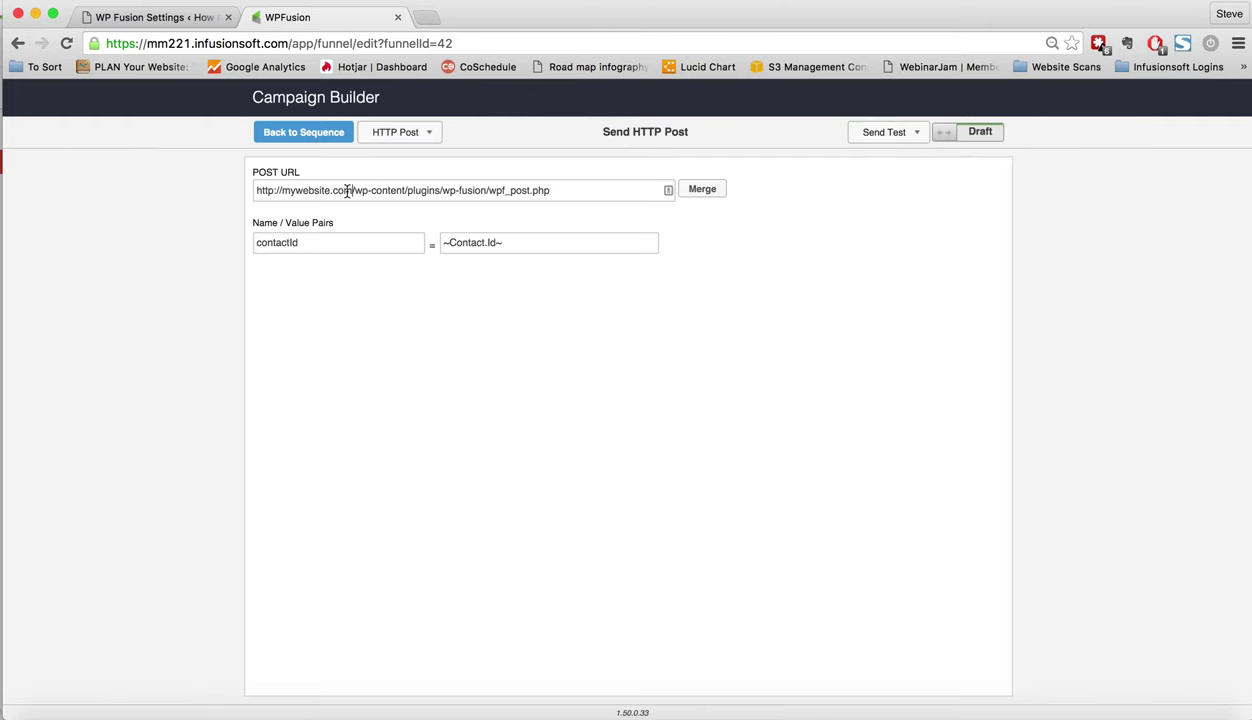
left_click_drag(350, 191, 281, 192)
type("stevewoody.co")
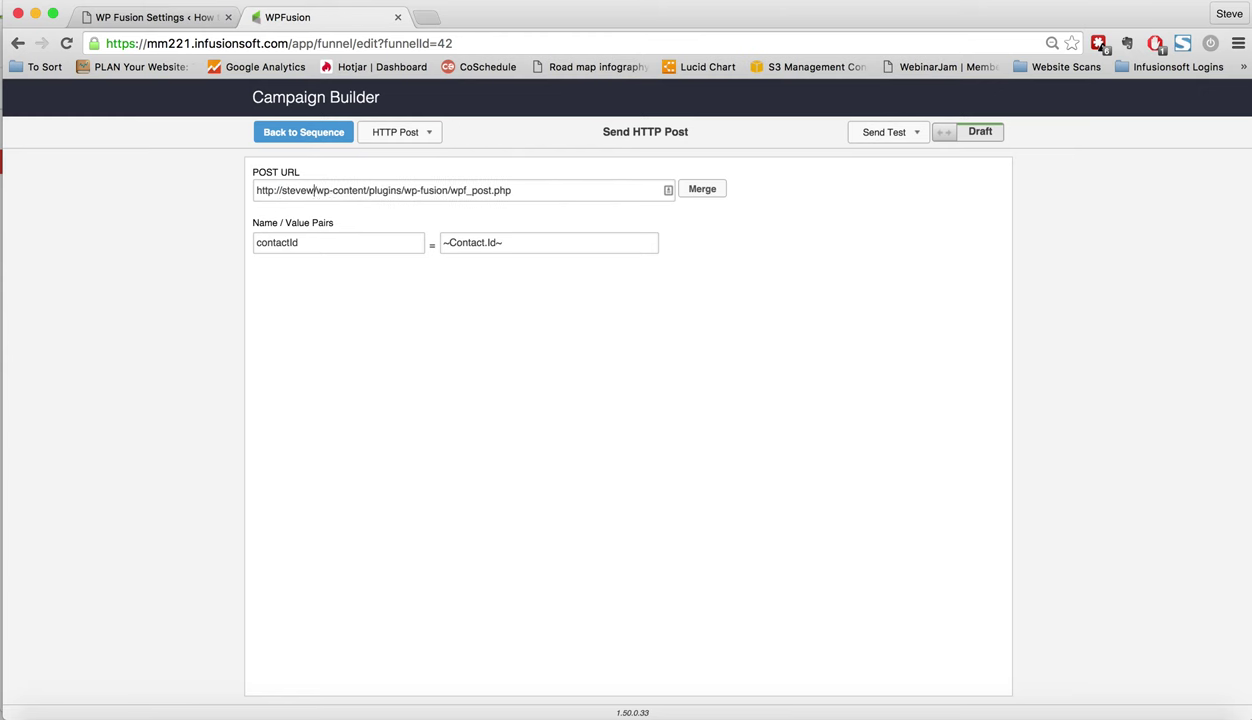
type(".uk")
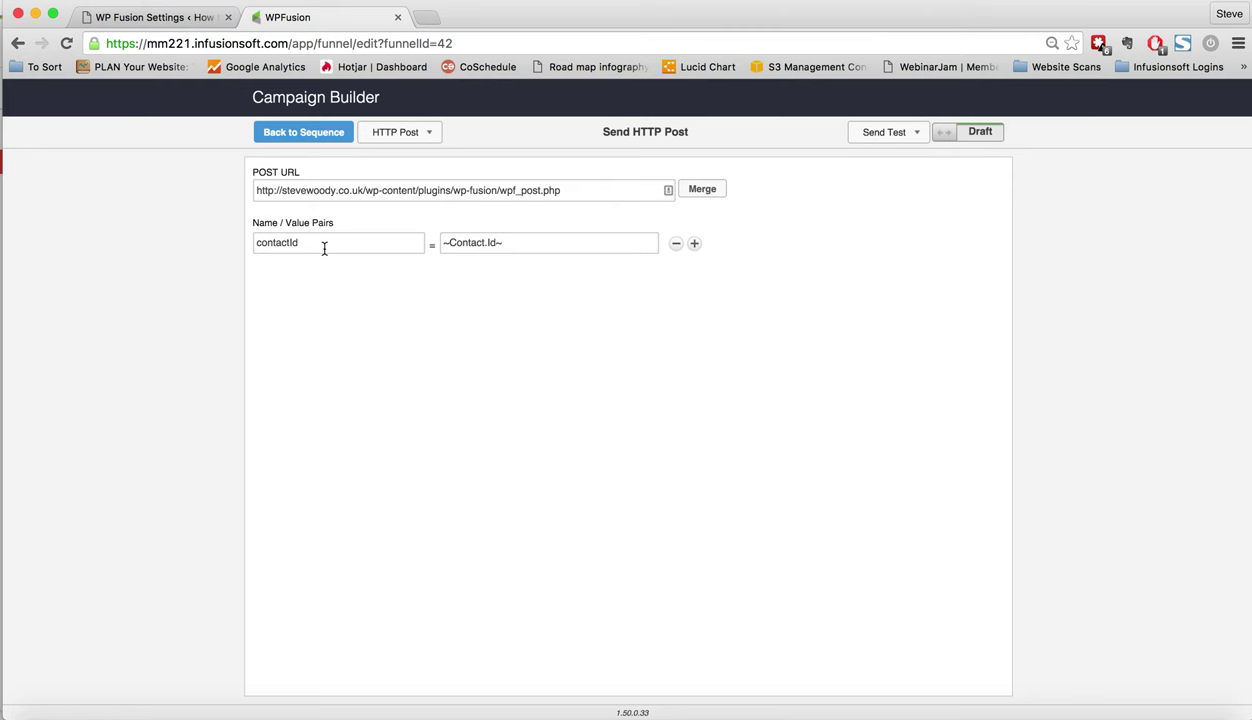
- Add the name/value pairs action = add and access_key
left_click(694, 243)
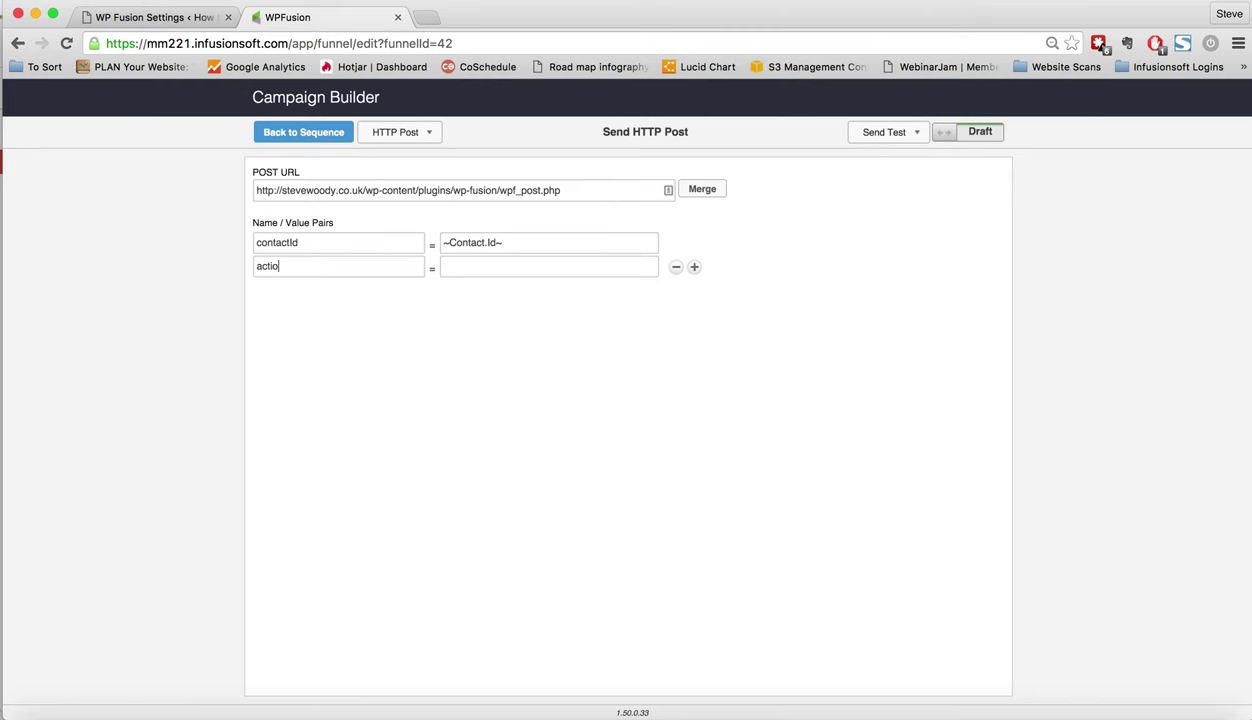
type("action")
left_click(492, 265)
type("add")
left_click(694, 267)
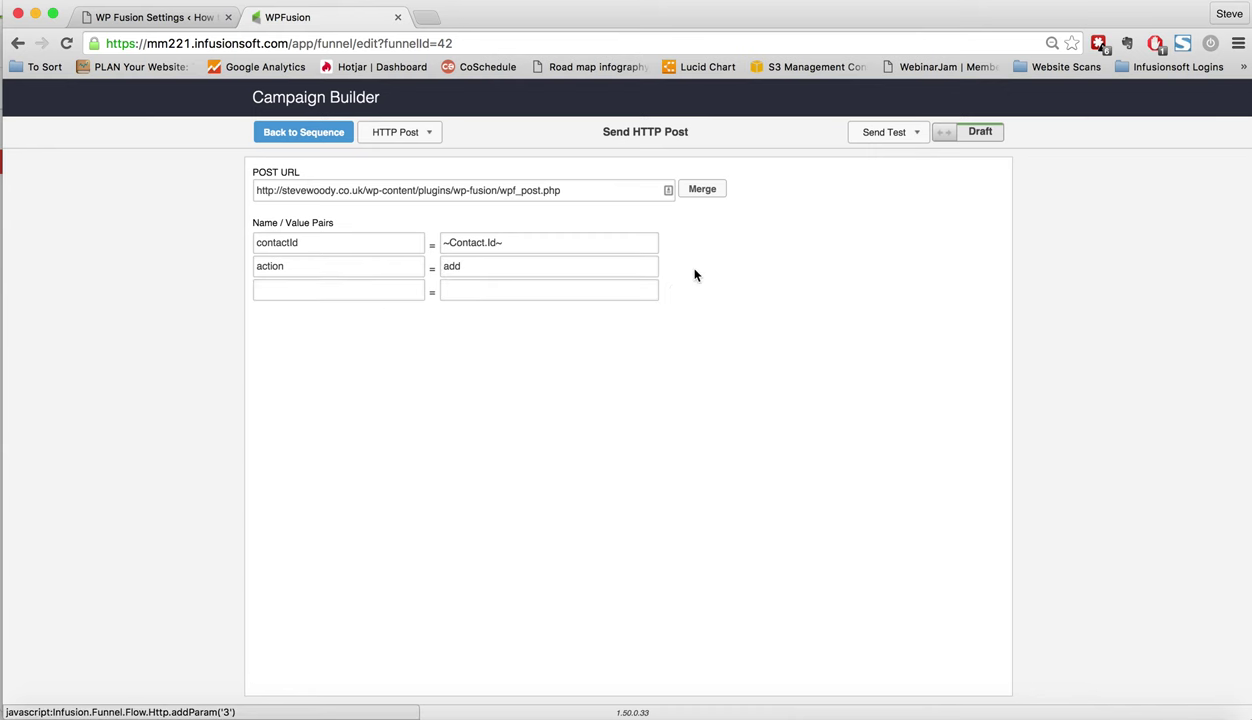
left_click(306, 290)
type("a")
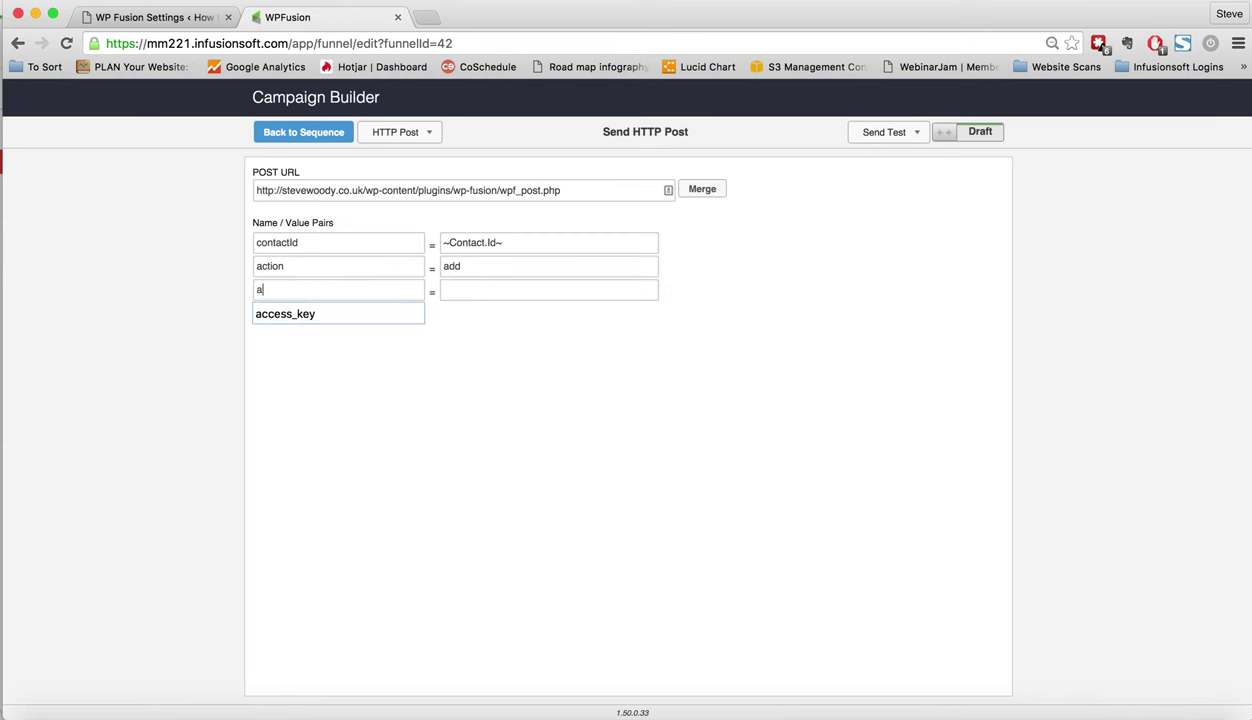
type("ccess_key")
left_click(476, 295)
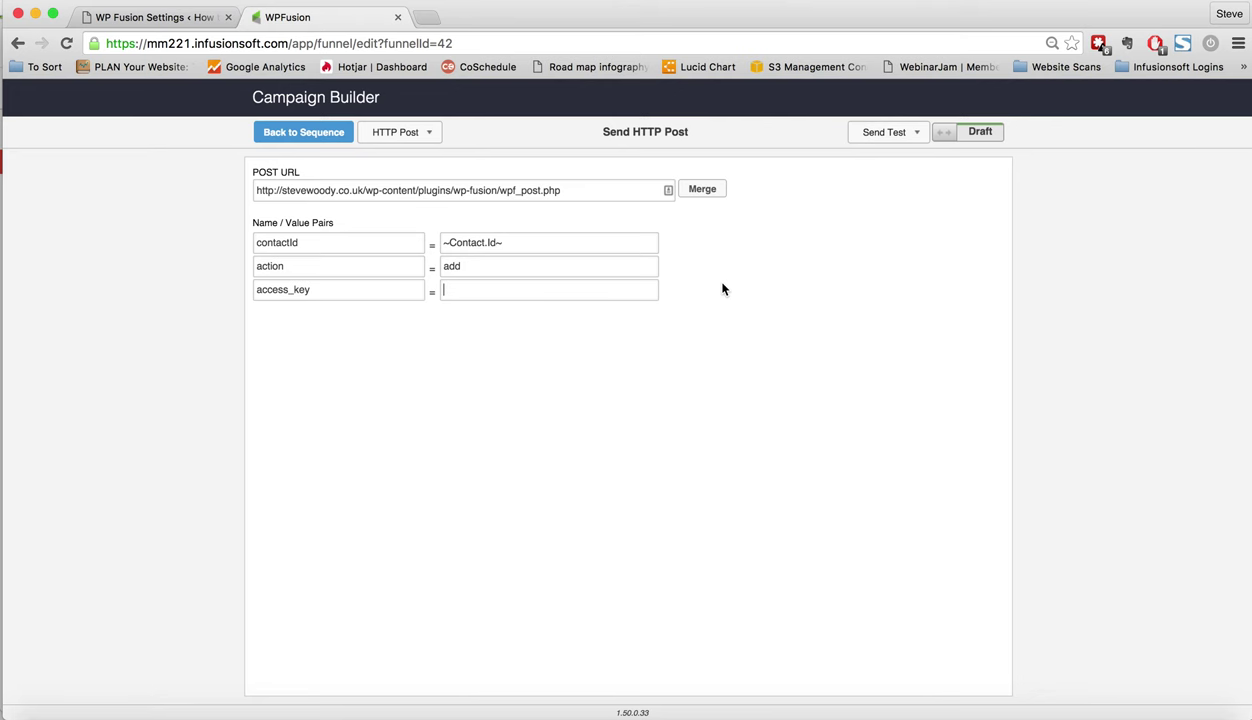
- Add send_notification = true and role = subscriber pairs, then mark the HTTP Post Ready
left_click(693, 291)
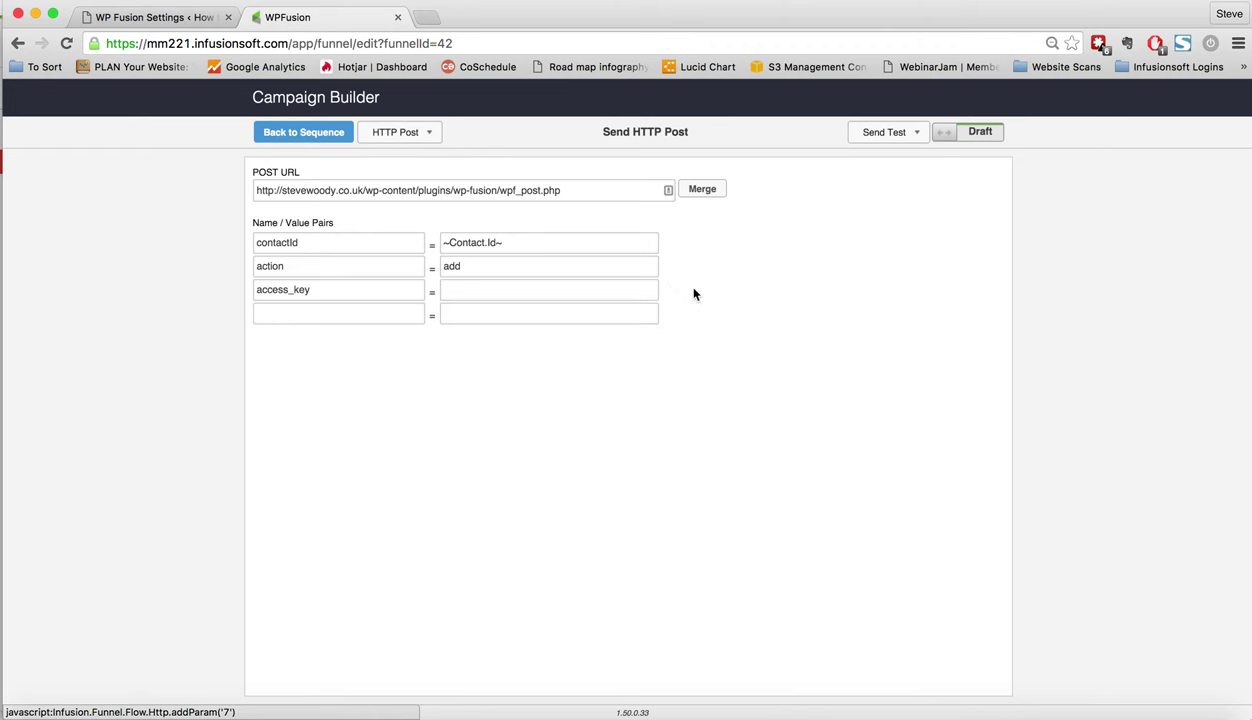
type("send_notification")
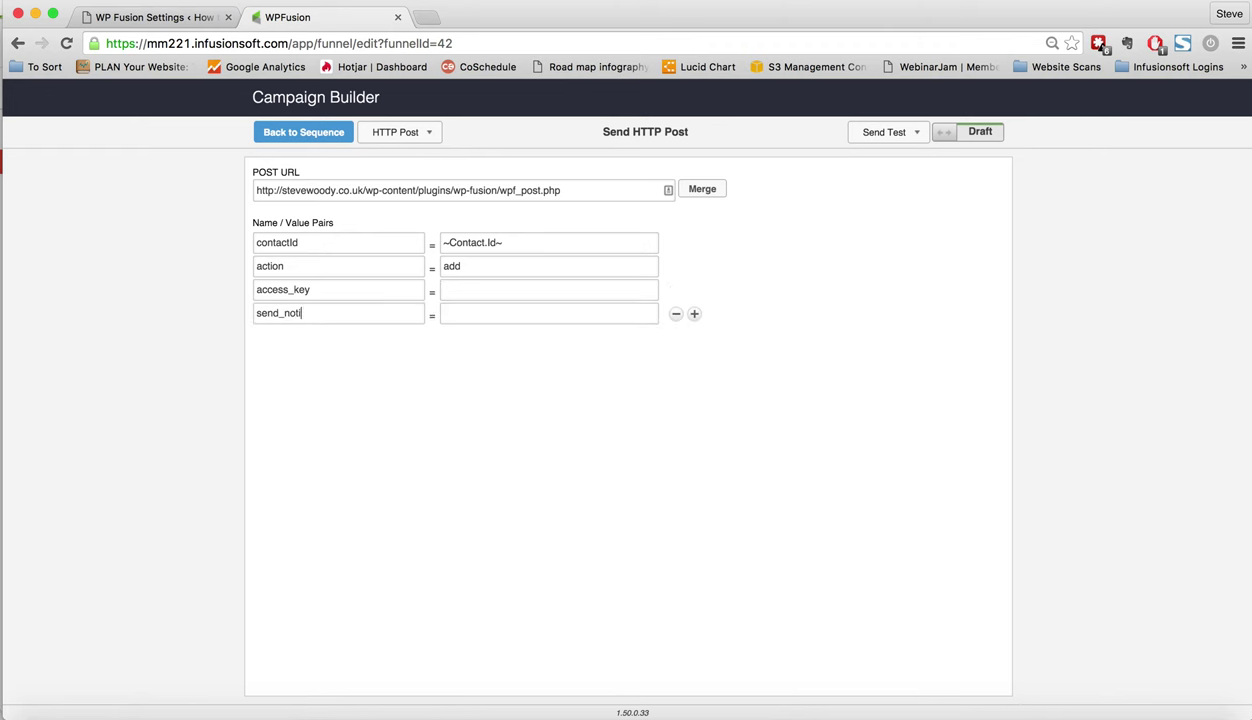
left_click(502, 313)
type("true")
left_click(694, 314)
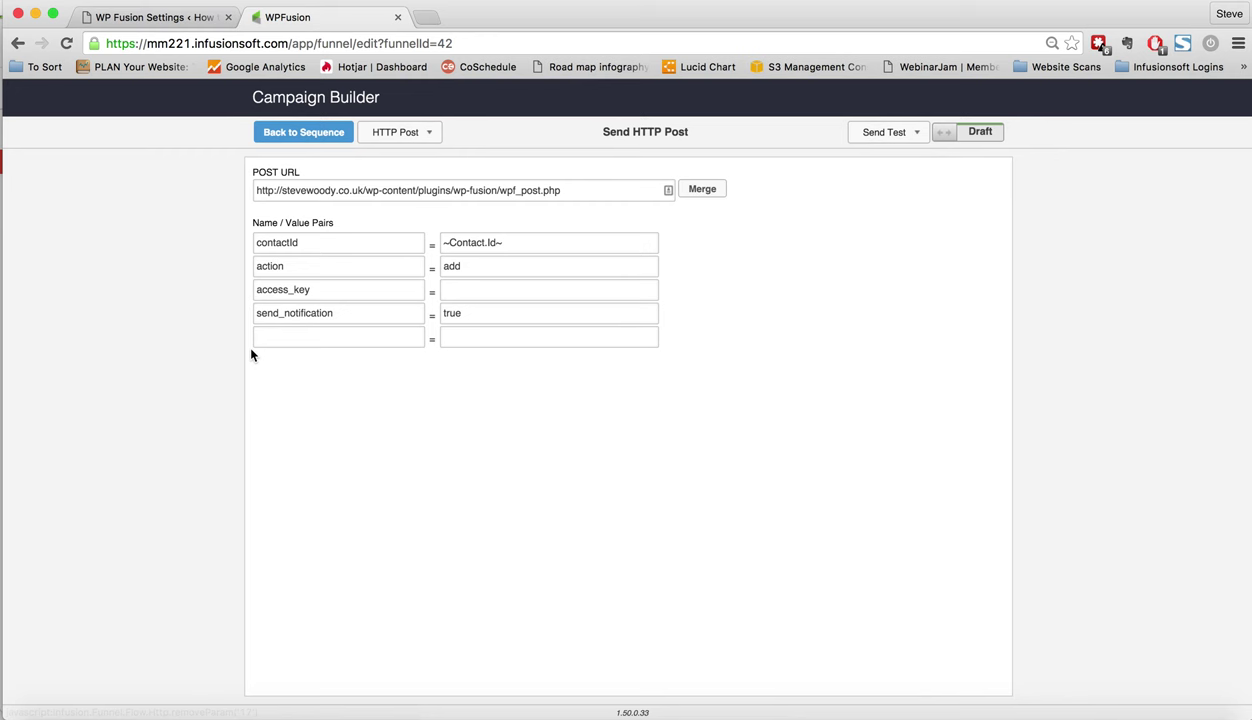
left_click(265, 338)
type("role")
left_click(470, 336)
type("subscriber")
left_click(972, 134)
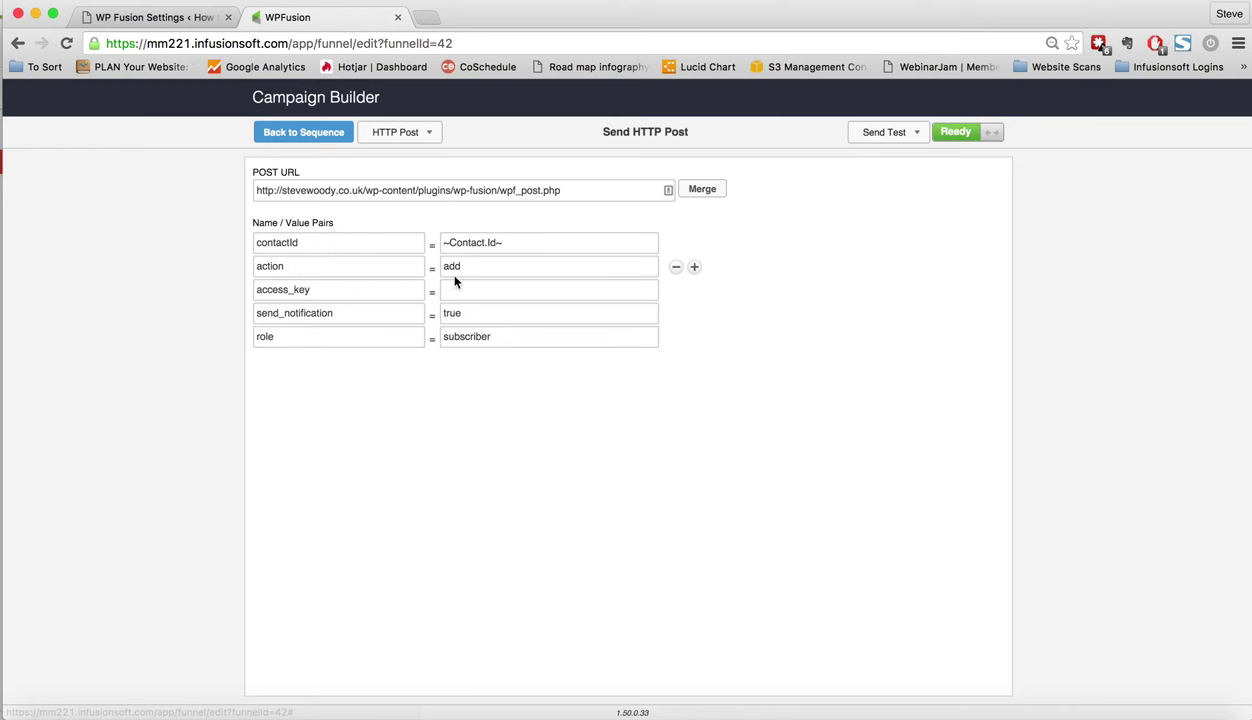
- Mark the new sequence Ready and return to the WPFusion campaign canvas
left_click(312, 134)
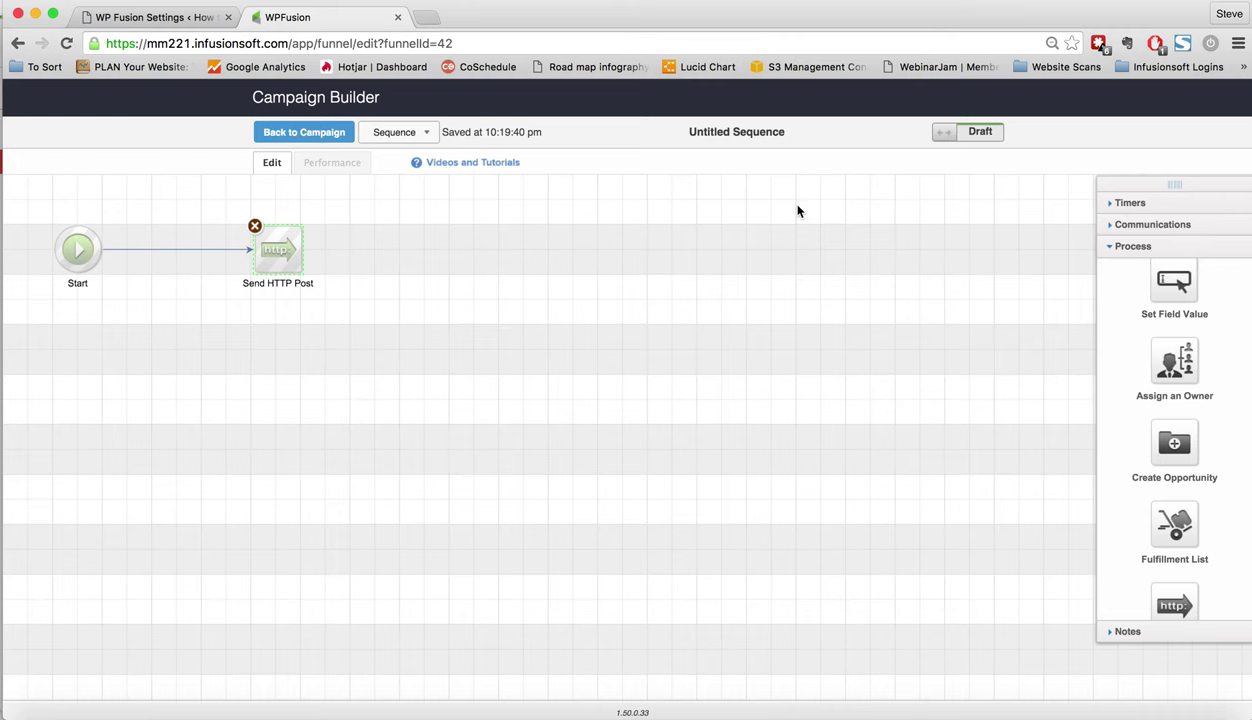
left_click(966, 136)
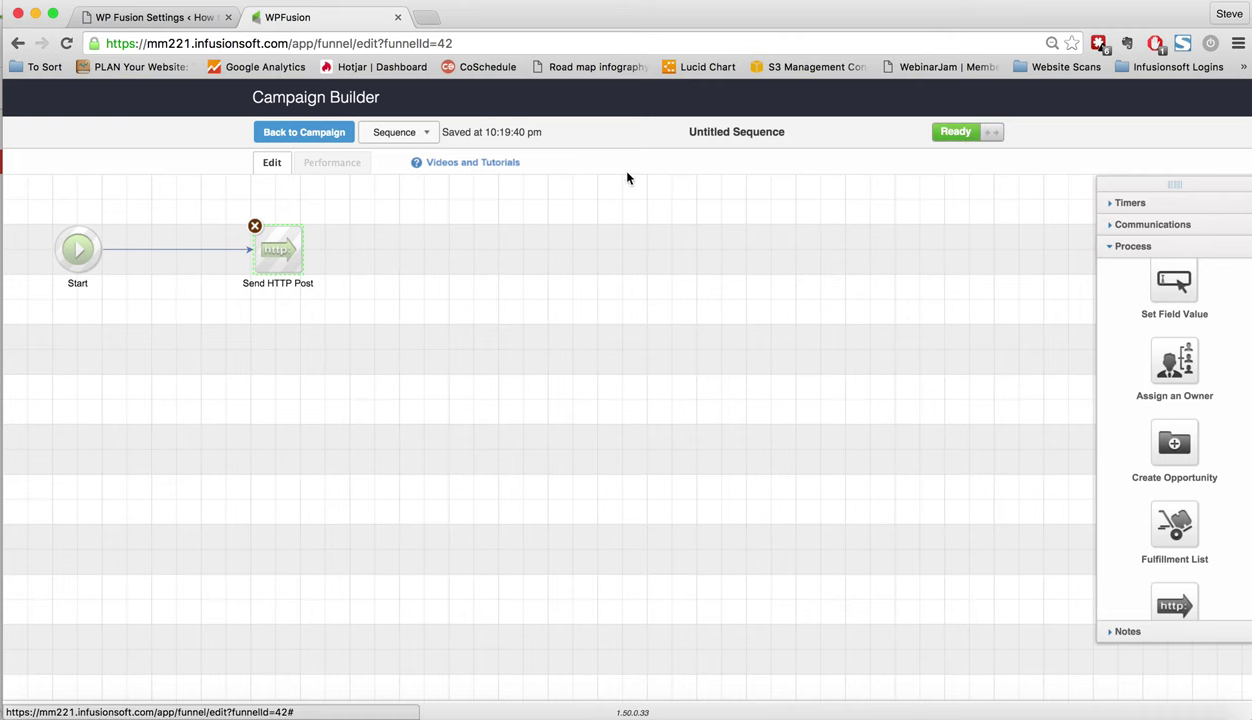
left_click(303, 132)
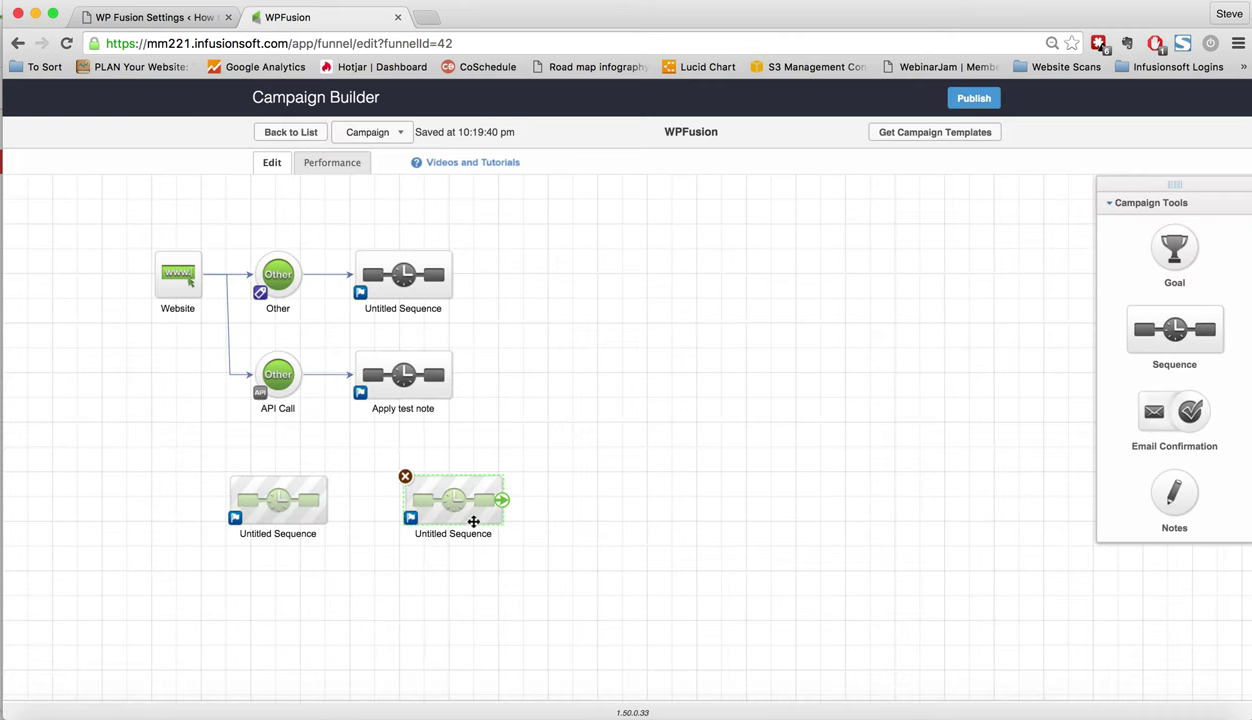
- Move the loose Untitled Sequence down beside the lower sequence and deselect it
left_click_drag(468, 515, 643, 540)
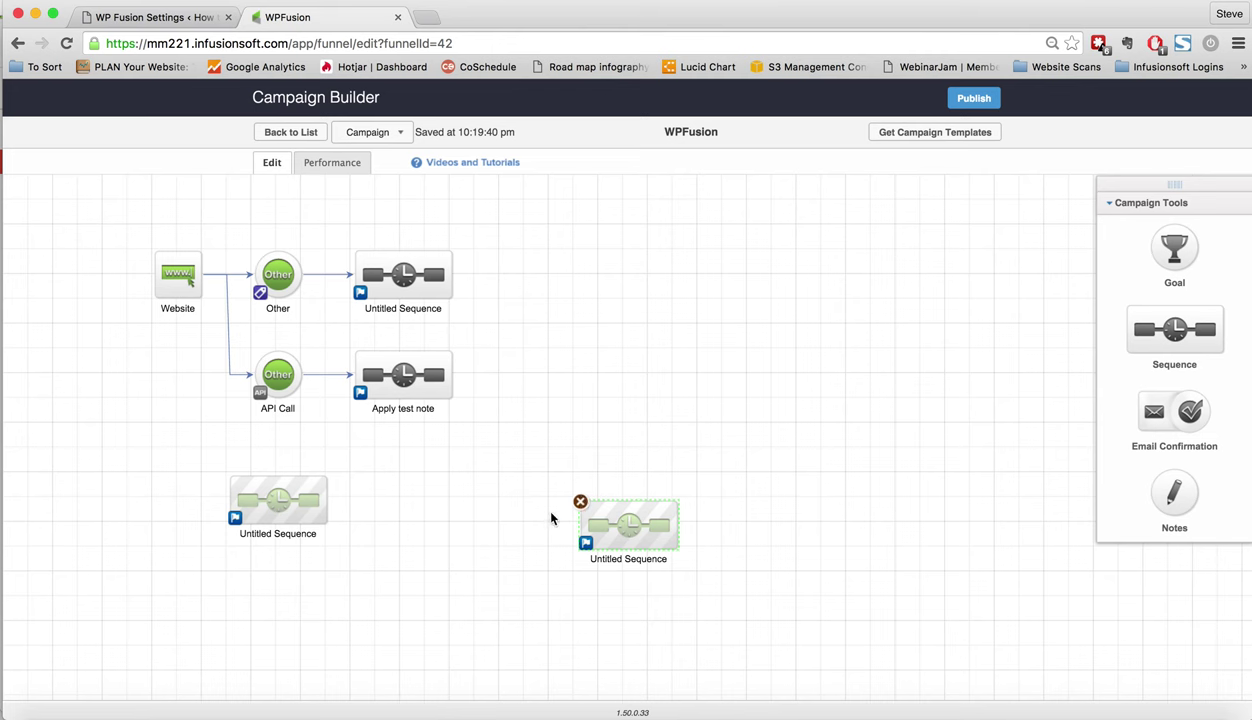
mouse_move(630, 510)
left_click_drag(625, 545, 570, 280)
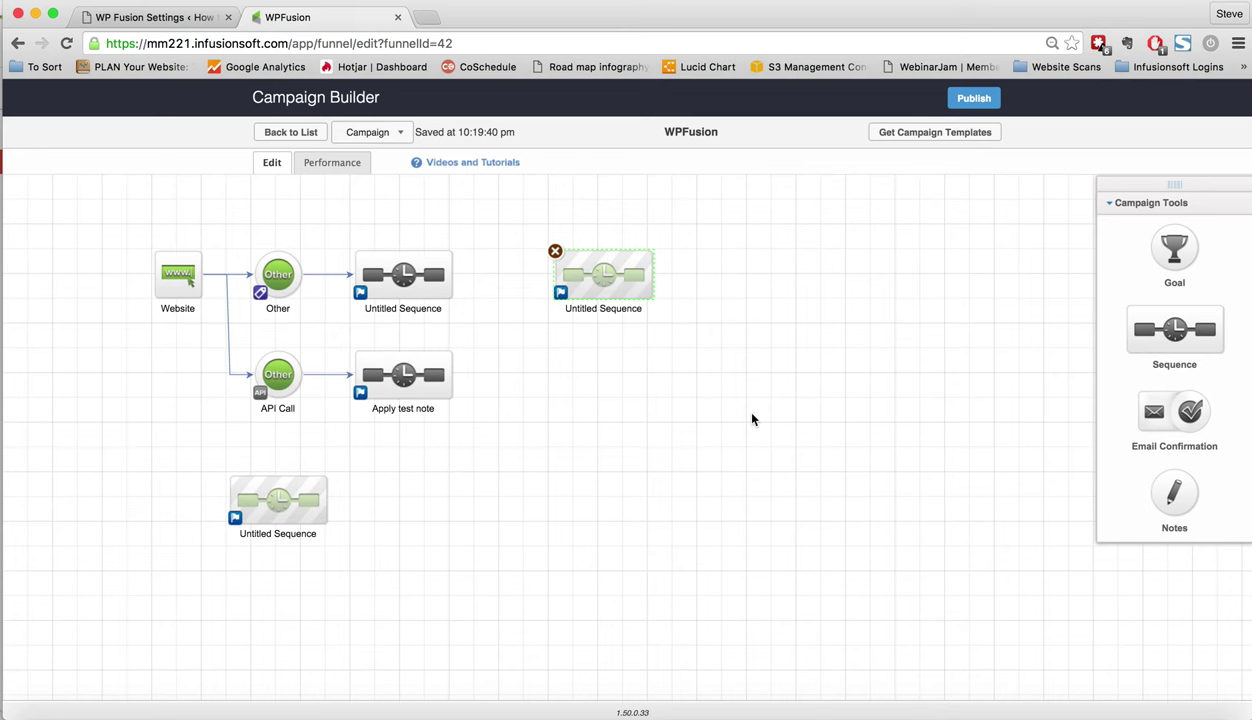
left_click_drag(598, 270, 461, 506)
left_click(397, 587)
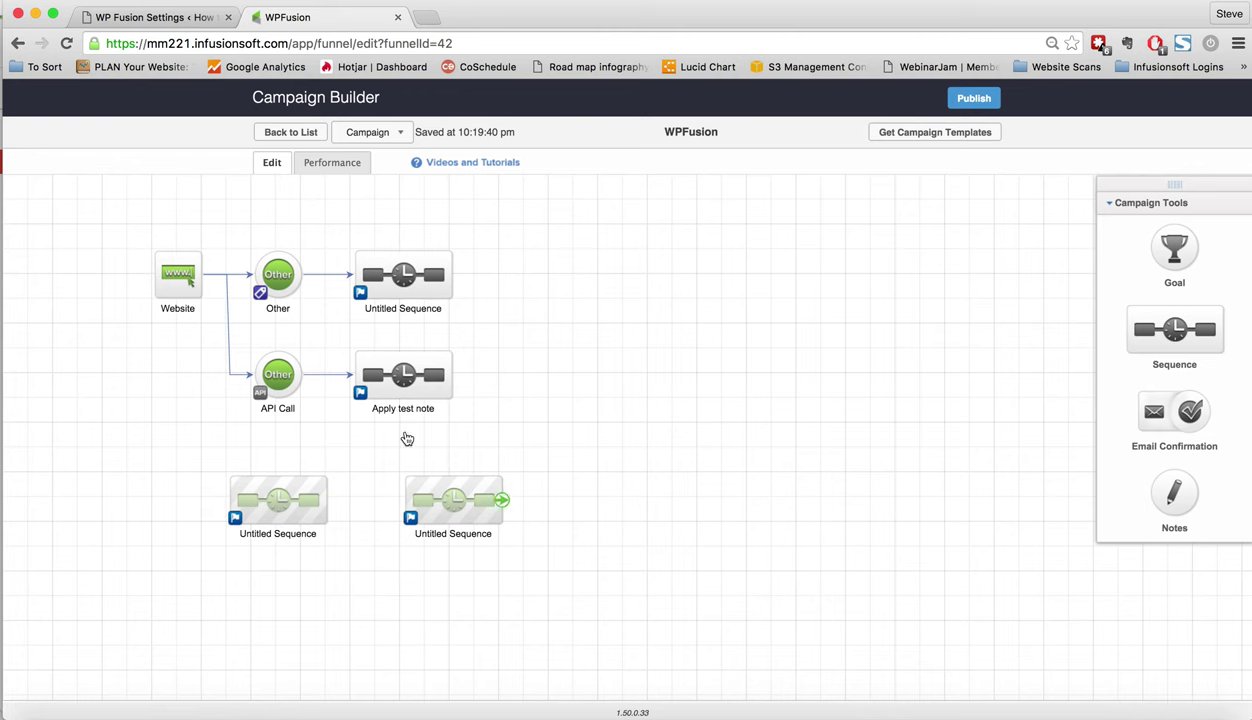
- Back in WordPress, save the WP Fusion general settings and show Contact Fields
left_click(397, 18)
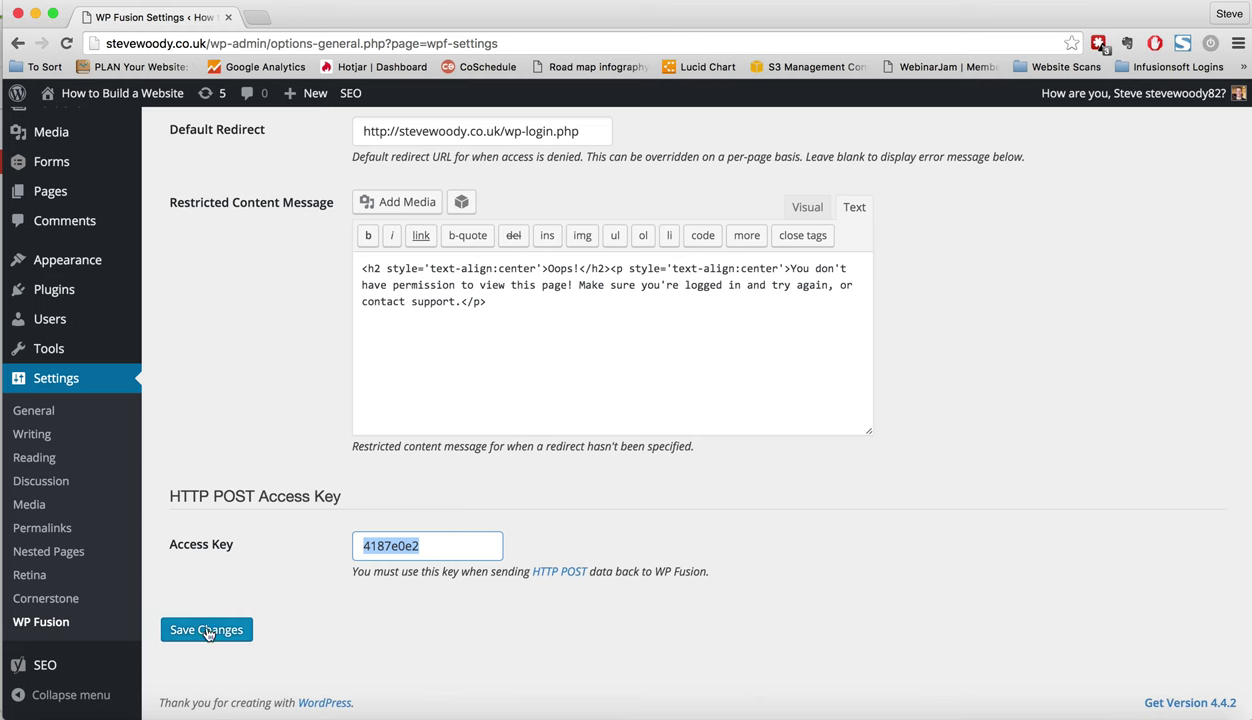
left_click(207, 632)
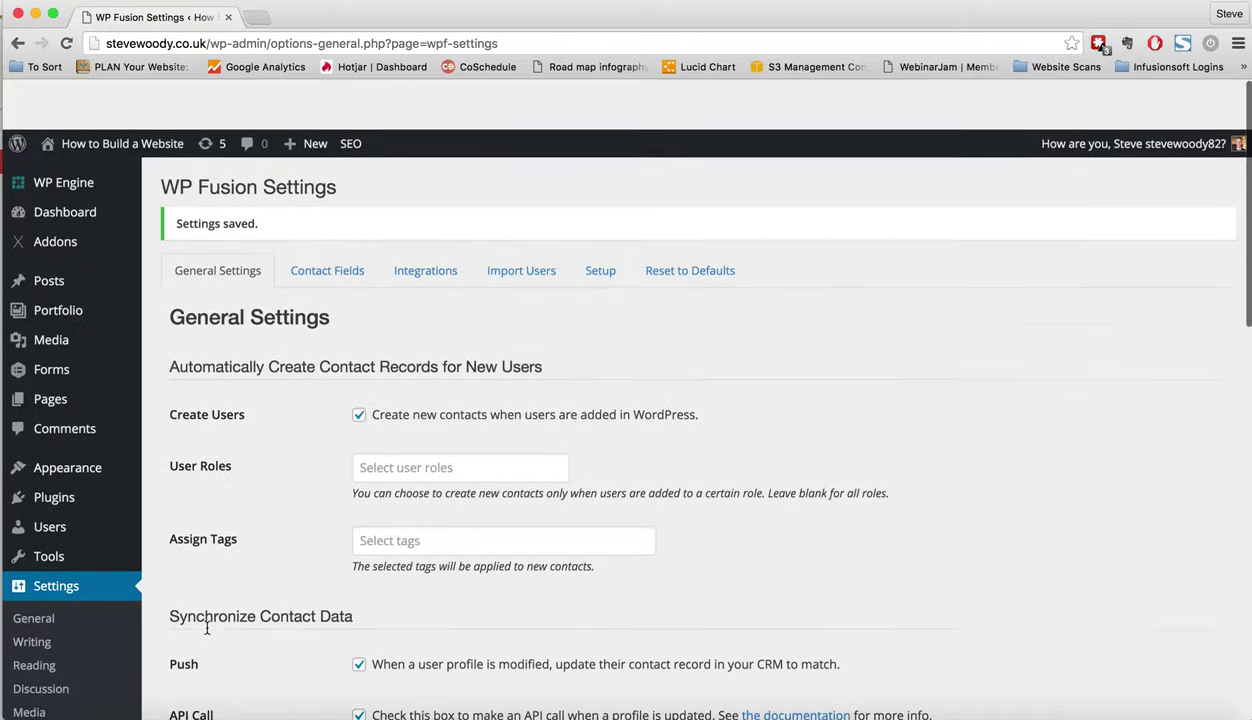
left_click(339, 224)
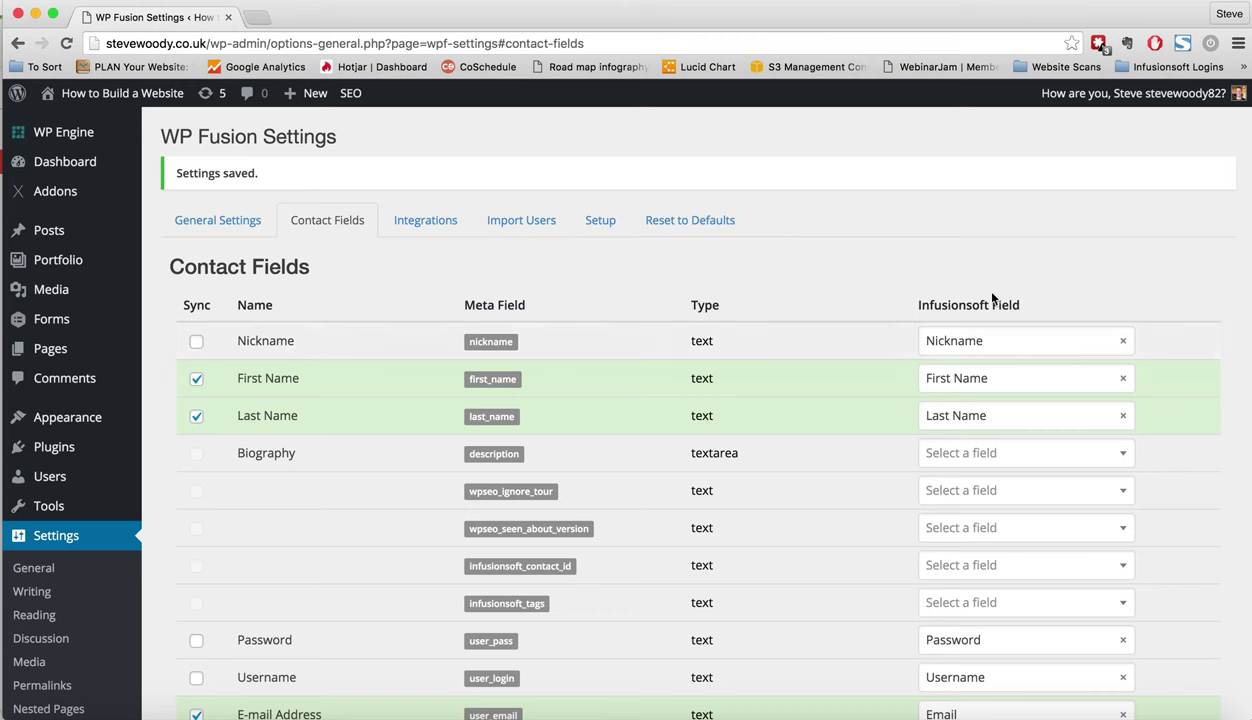
- Map Nickname to the Infusionsoft Nickname field with sync on, leaving Biography unmapped
left_click(974, 336)
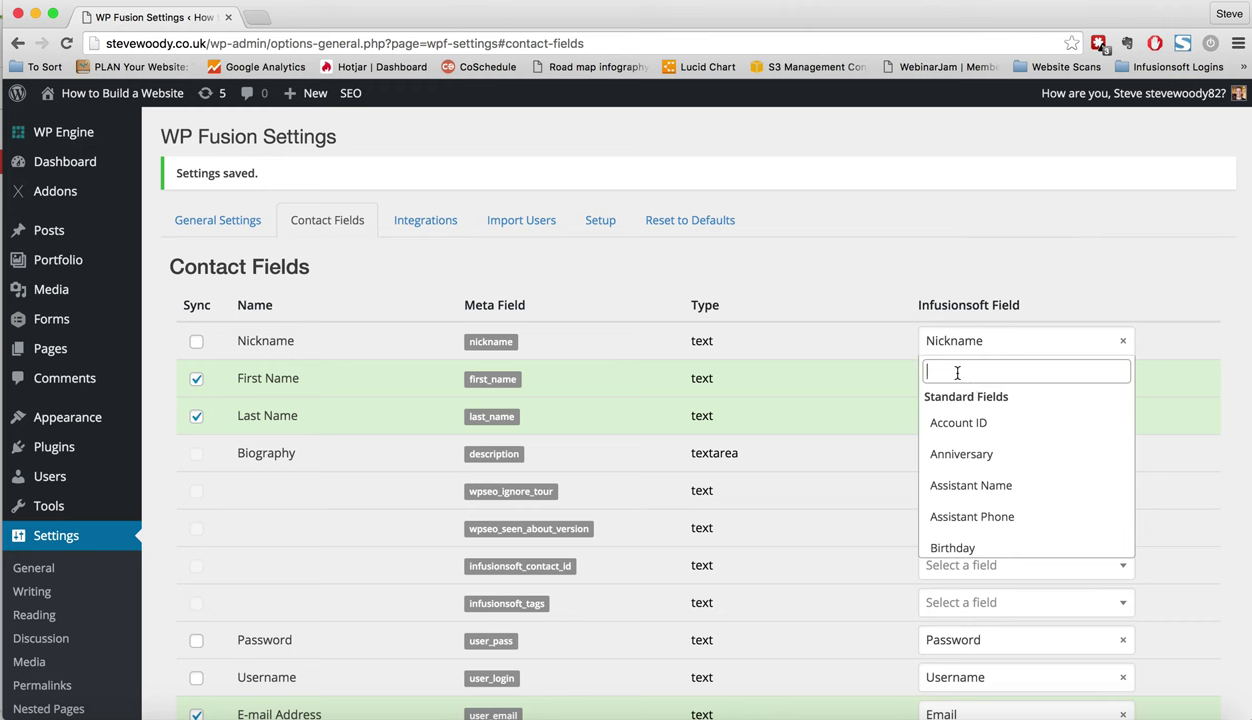
type("na")
key("BackSpace")
type("ick")
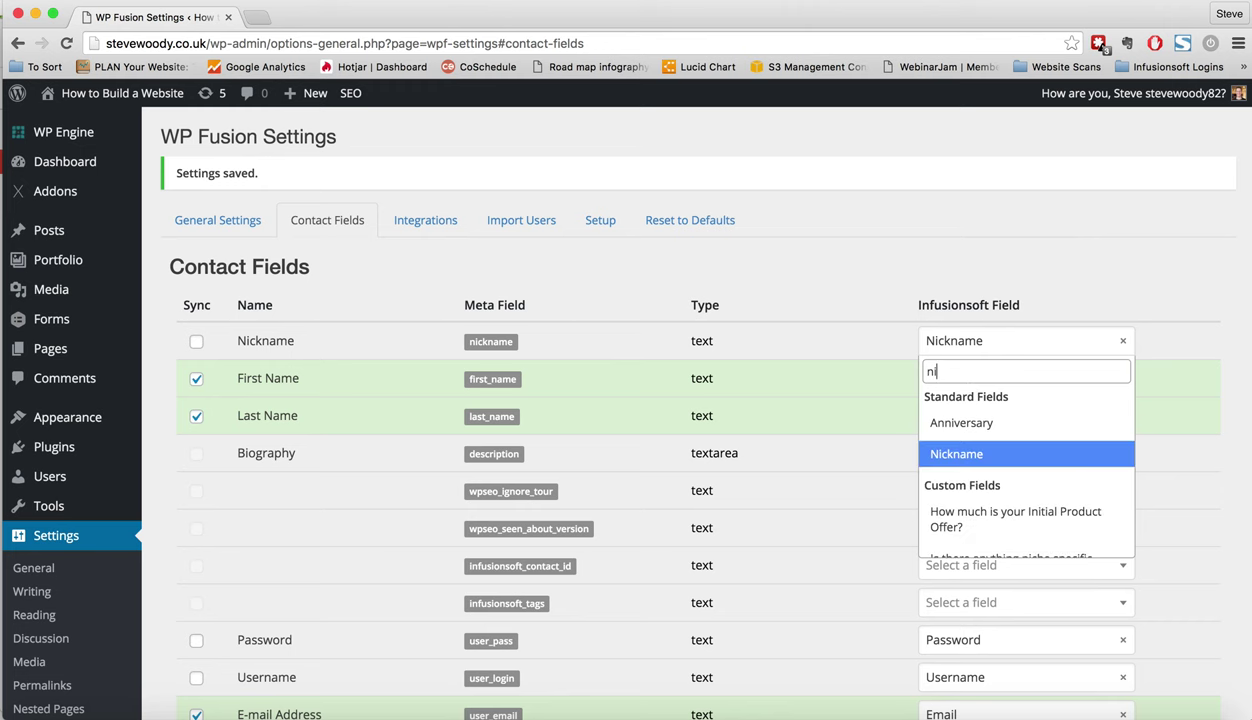
left_click(998, 422)
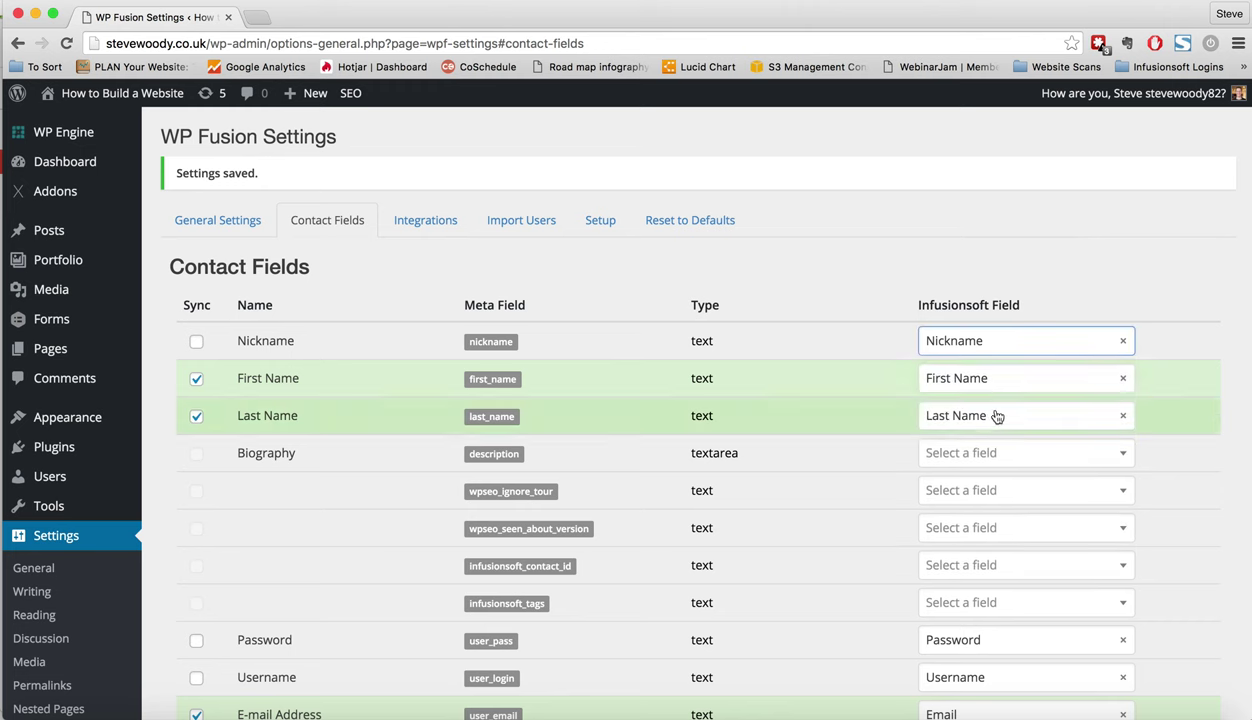
left_click(196, 346)
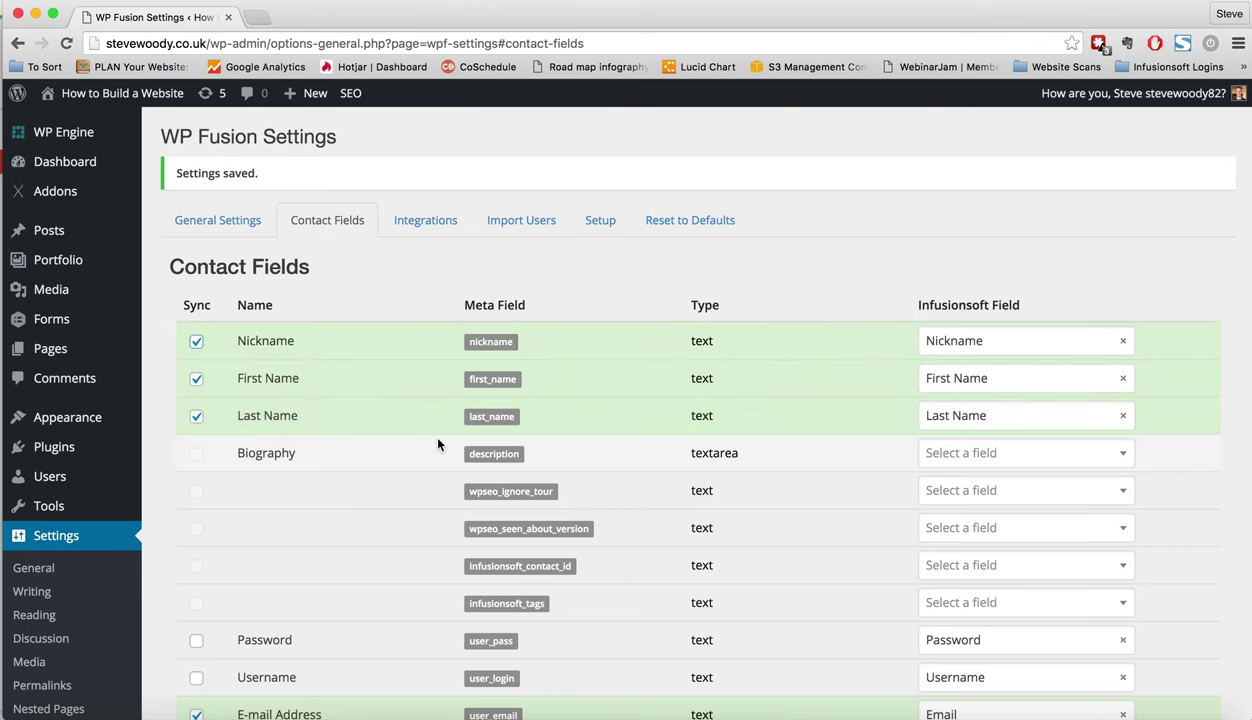
left_click(998, 453)
type("bio")
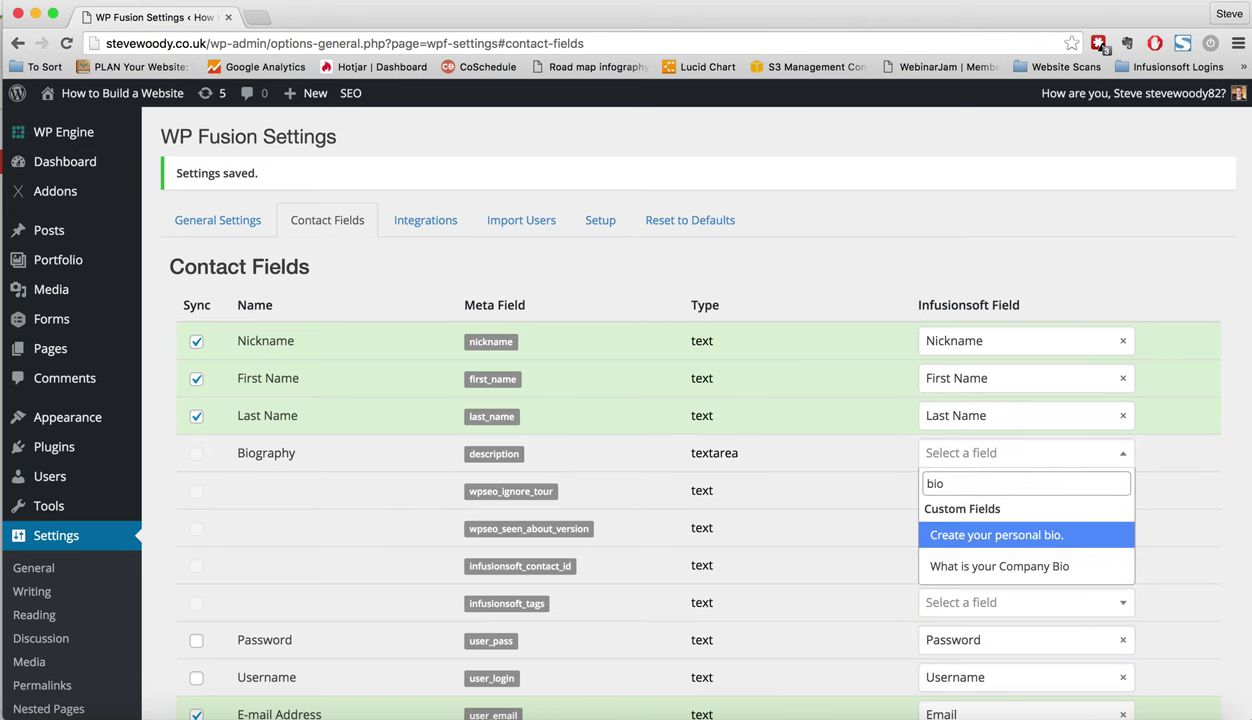
left_click(836, 497)
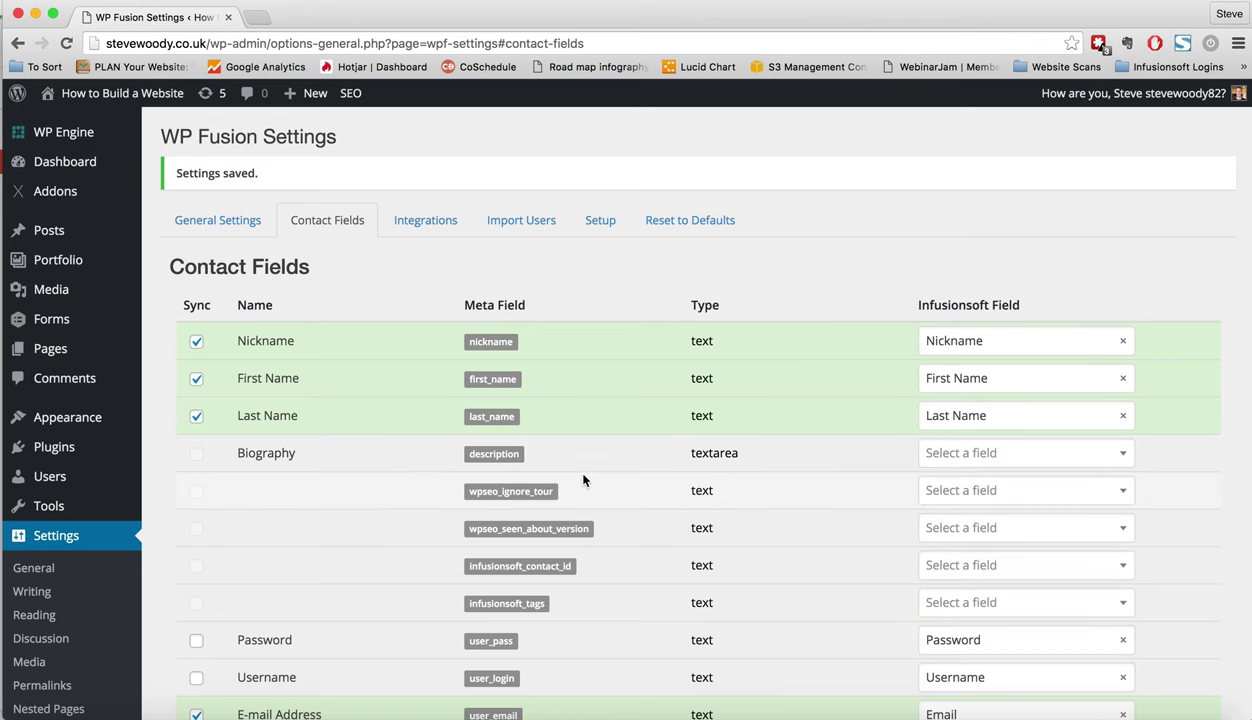
- Search for a Biography field match, then close the list without picking one
left_click(958, 455)
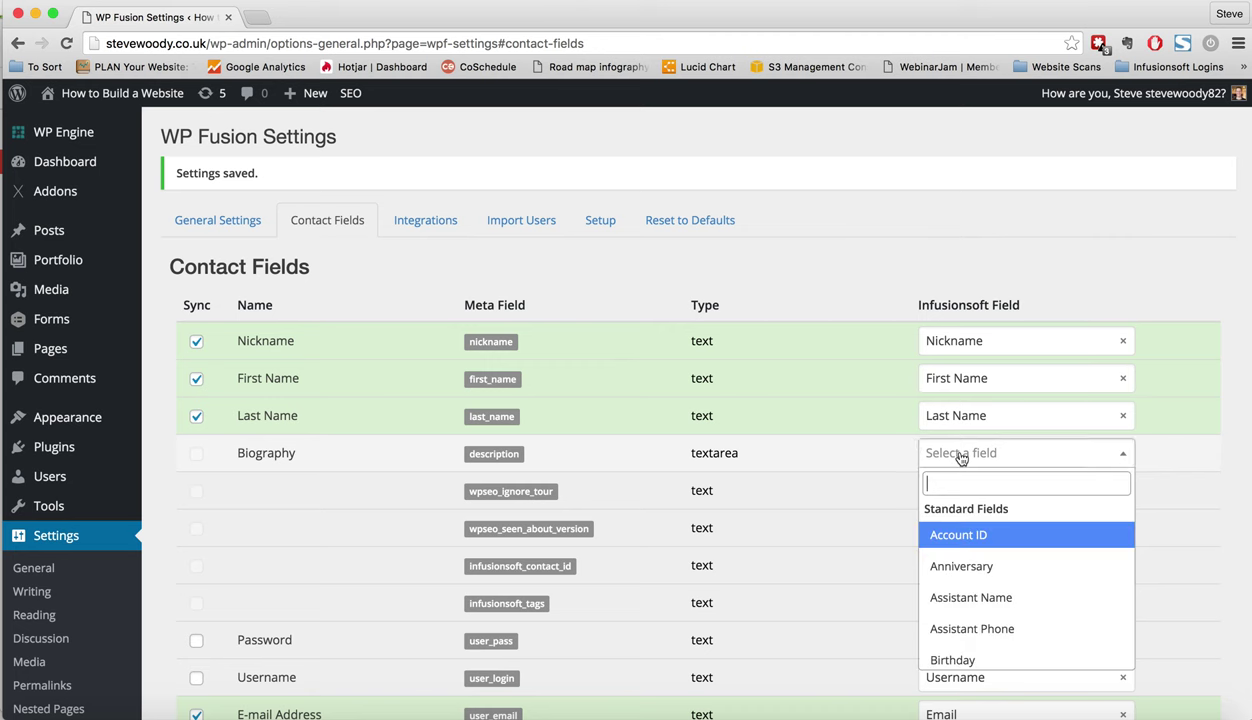
type("bio")
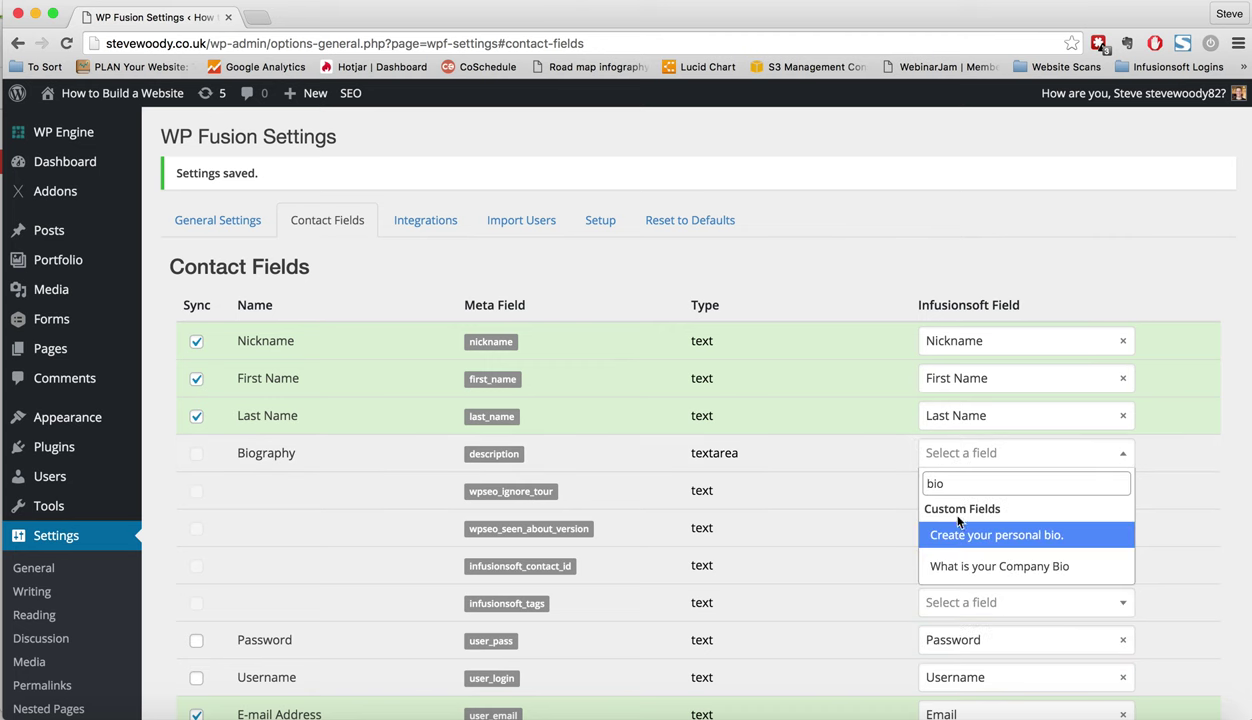
type("gr")
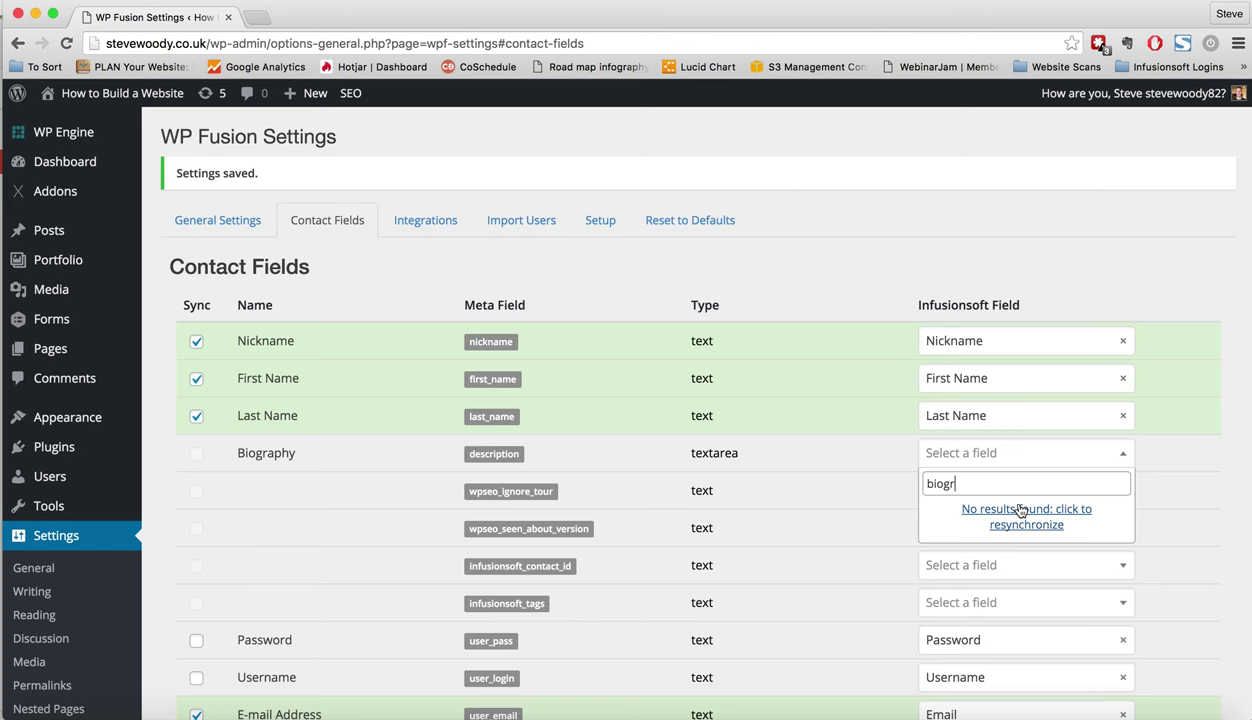
key("BackSpace")
key("BackSpace")
key("BackSpace")
key("BackSpace")
key("BackSpace")
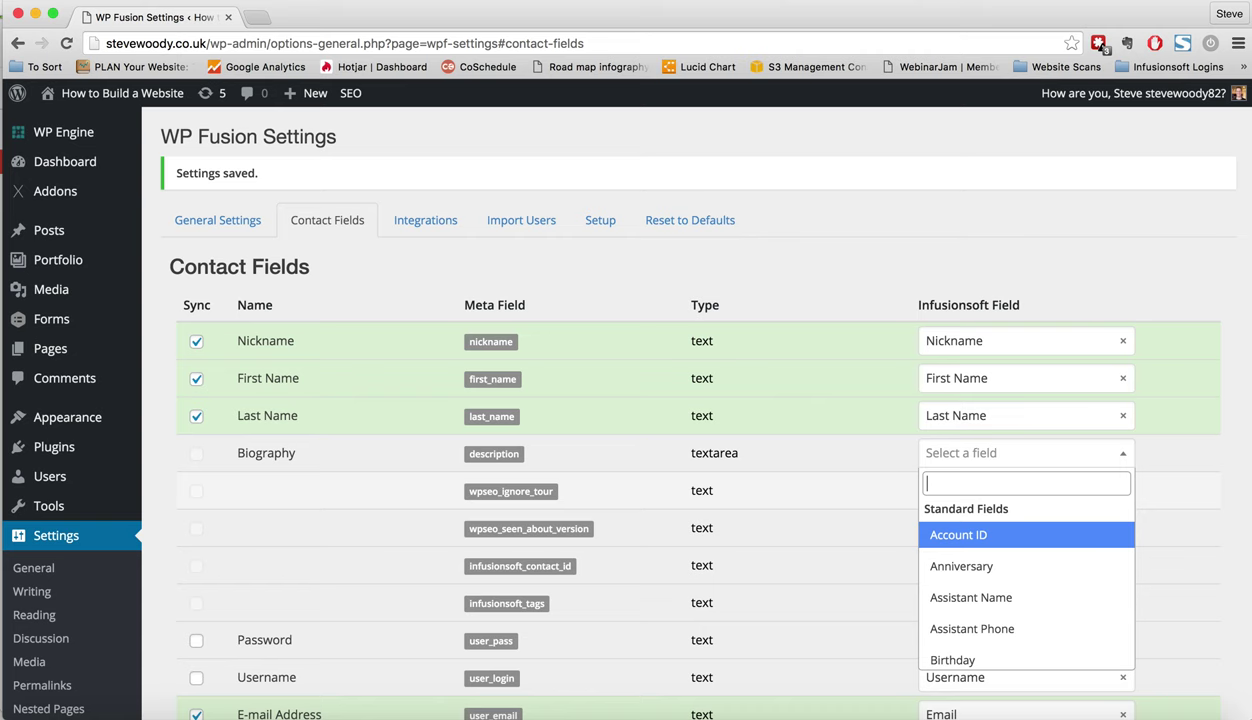
left_click(830, 532)
- Enable syncing for the Username and Password contact fields
scroll(830, 532, "down", 3)
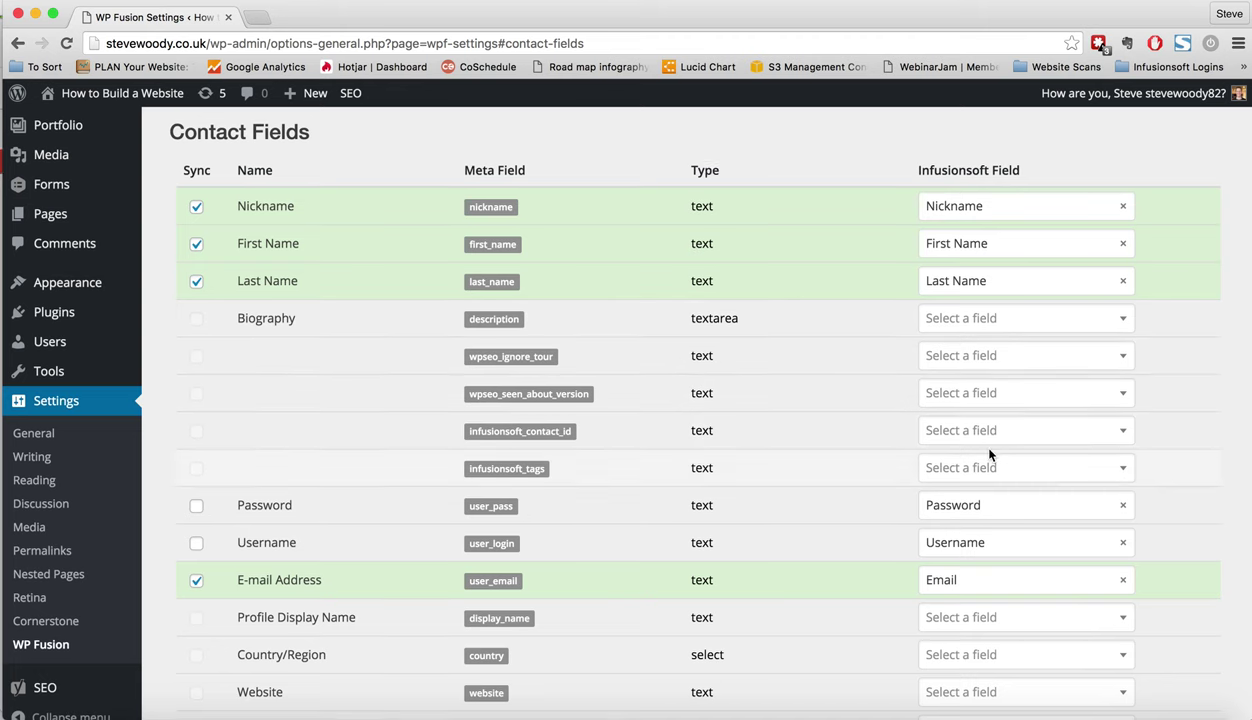
scroll(1000, 445, "down", 3)
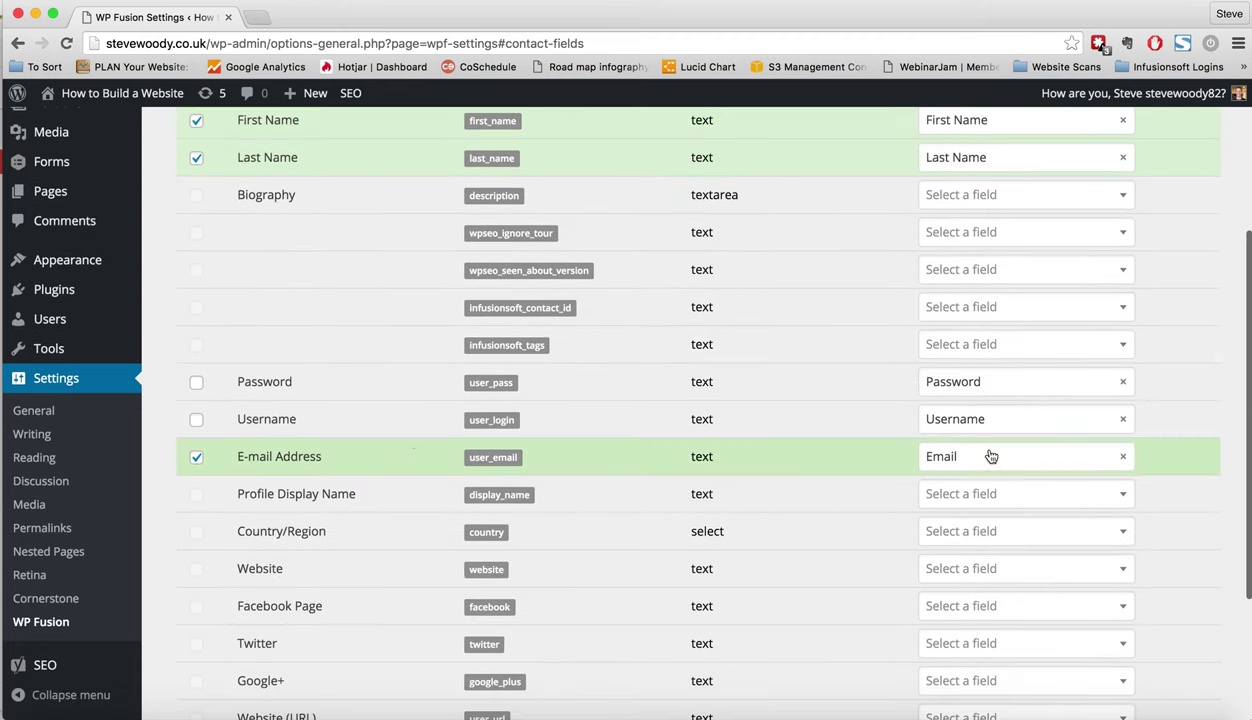
left_click(196, 420)
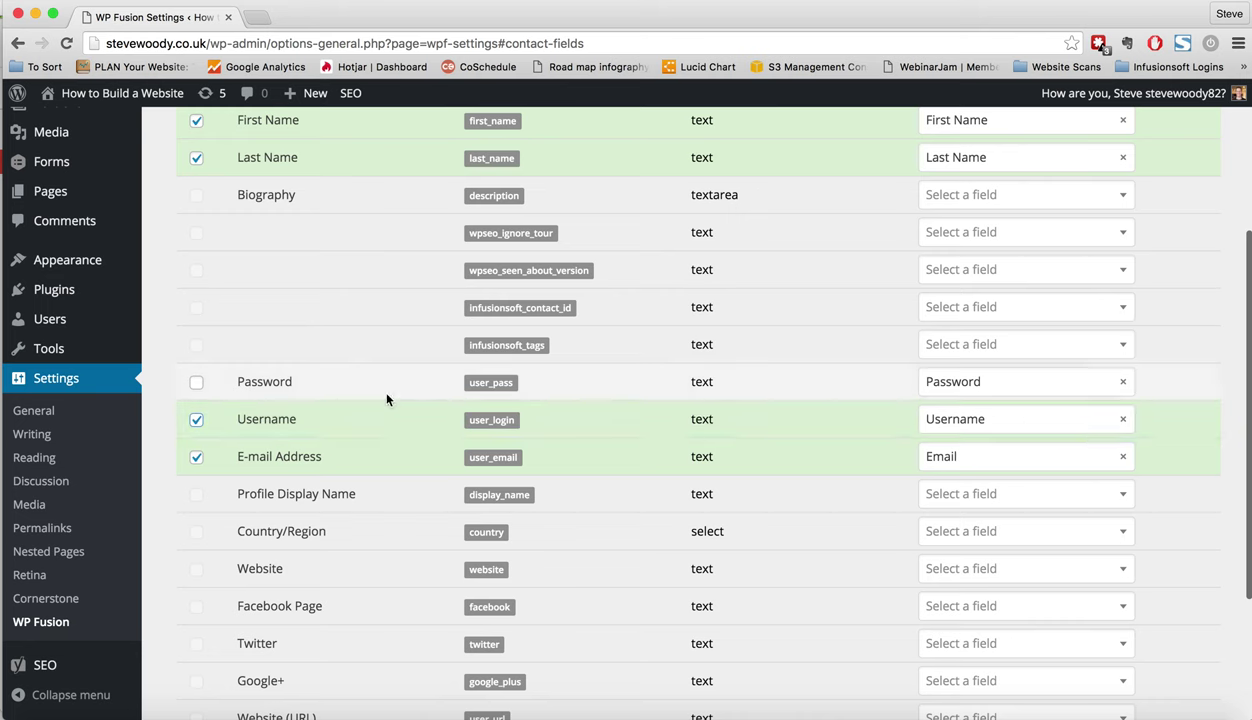
left_click(196, 383)
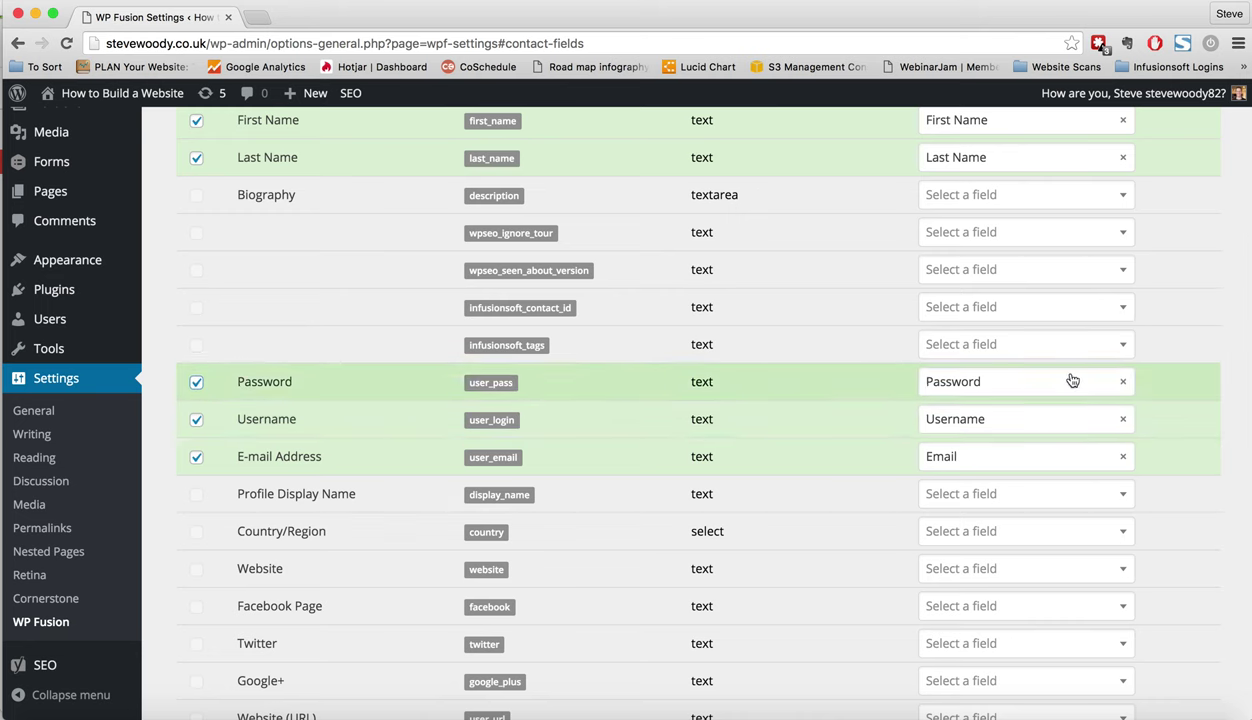
scroll(531, 467, "down", 5)
scroll(528, 430, "up", 5)
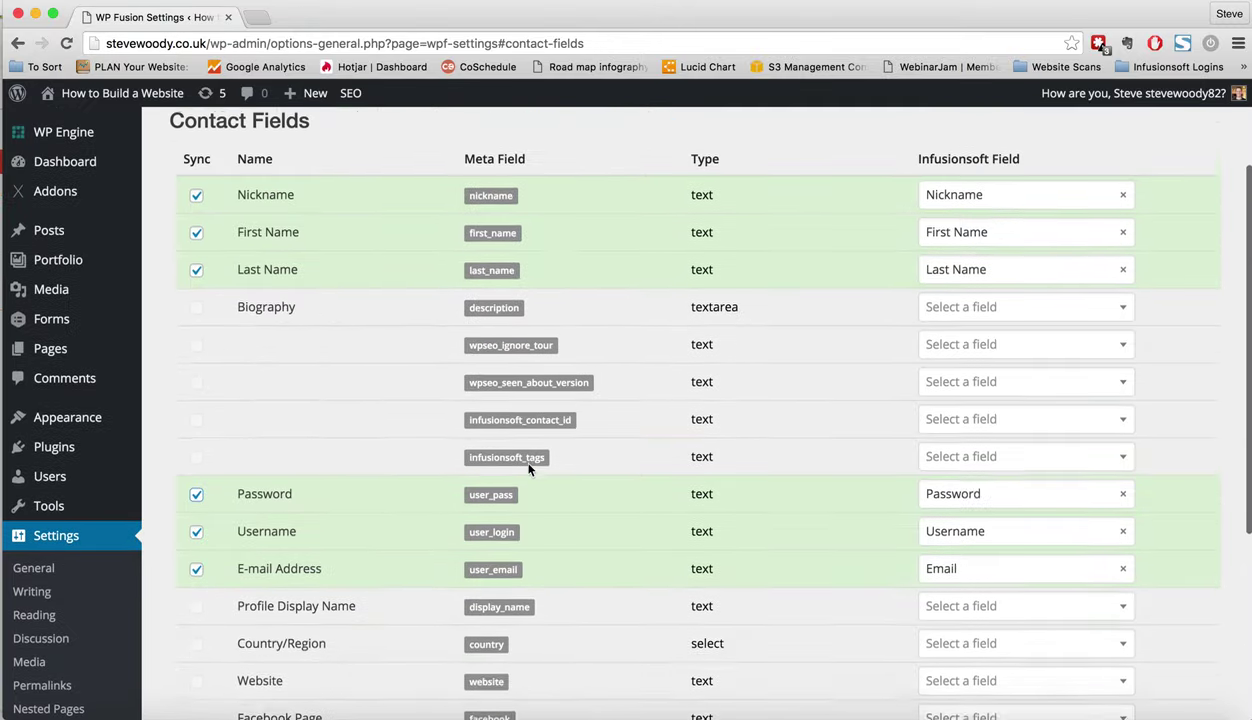
scroll(525, 391, "down", 5)
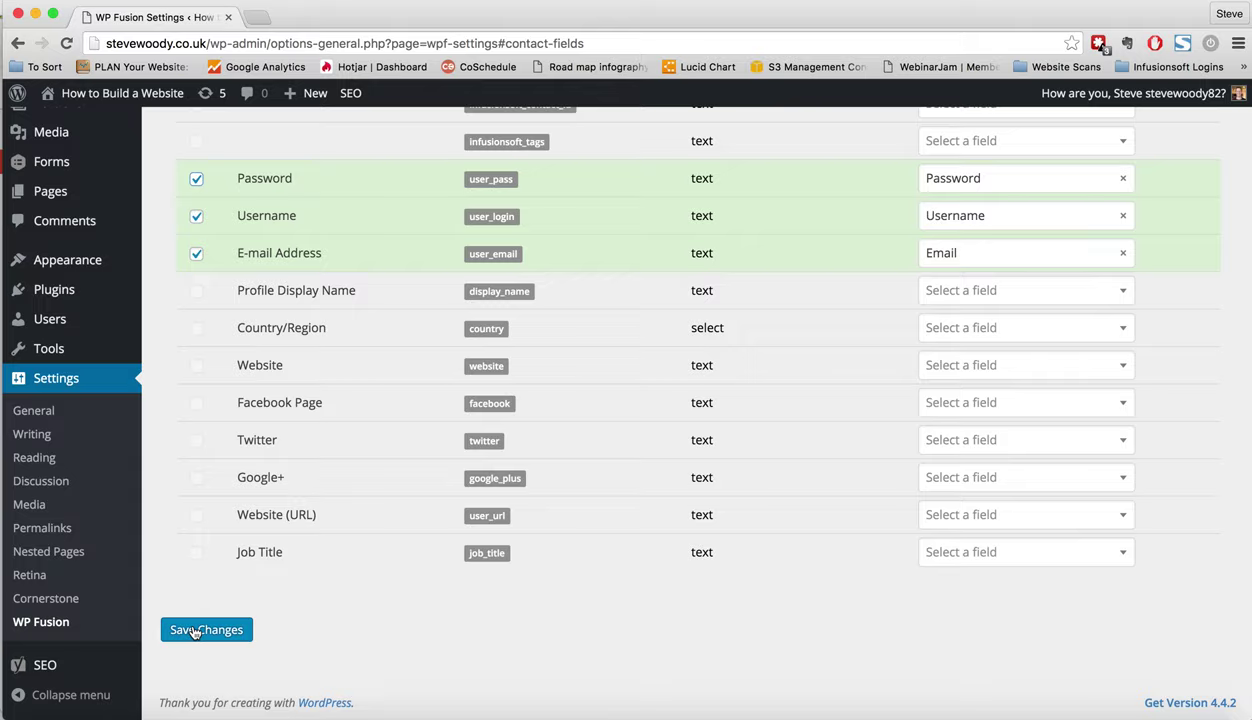
- Save the contact field mappings and view the Integrations section
left_click(195, 630)
left_click(425, 218)
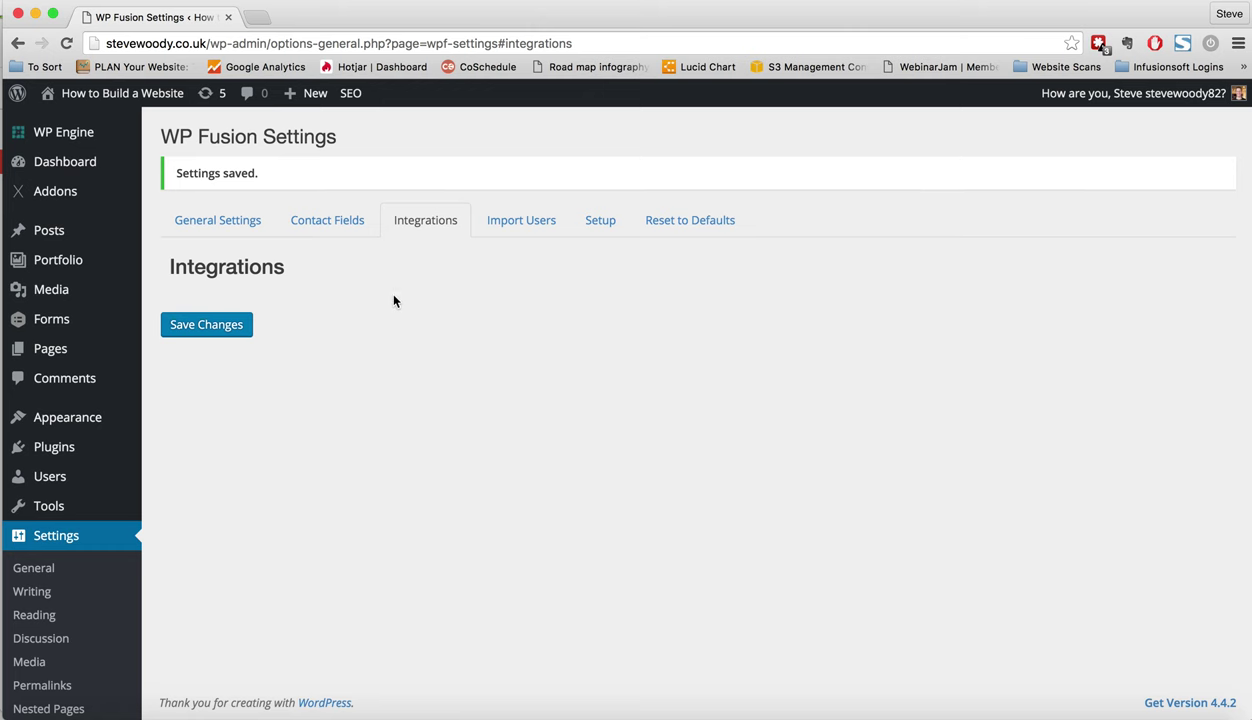
- In Import Users, keep Subscriber as the import role and enable the welcome email
left_click(524, 218)
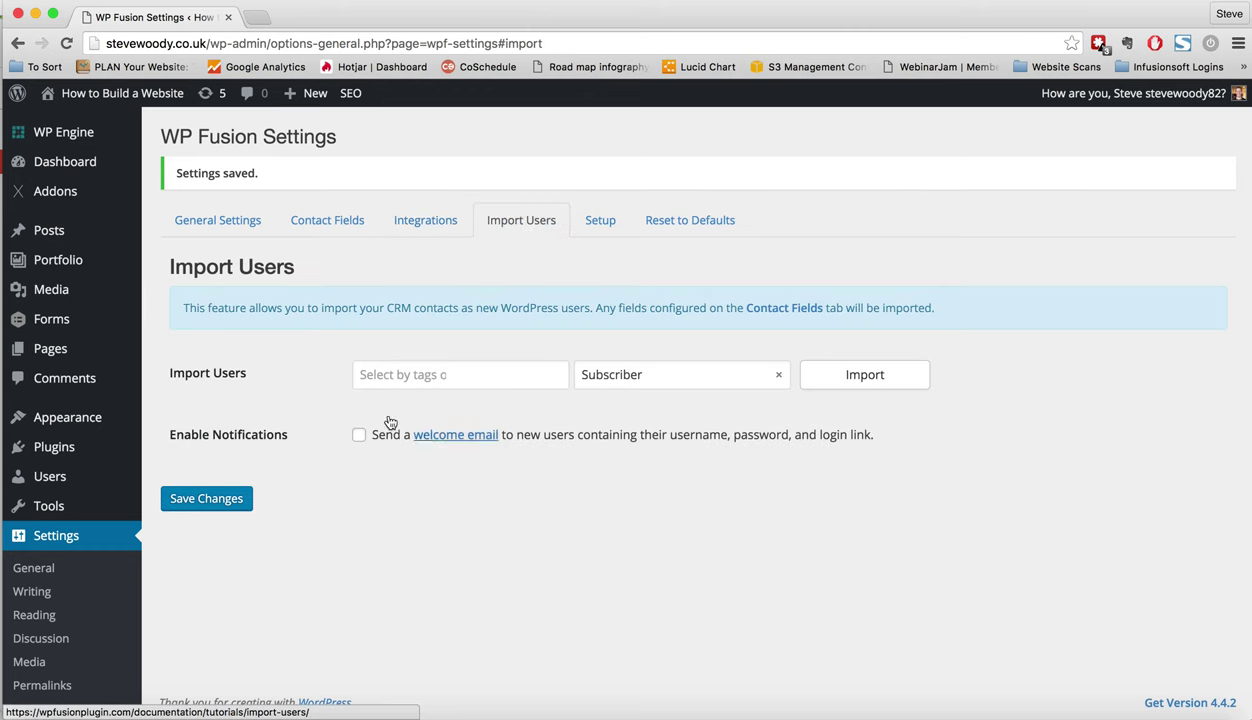
left_click(414, 372)
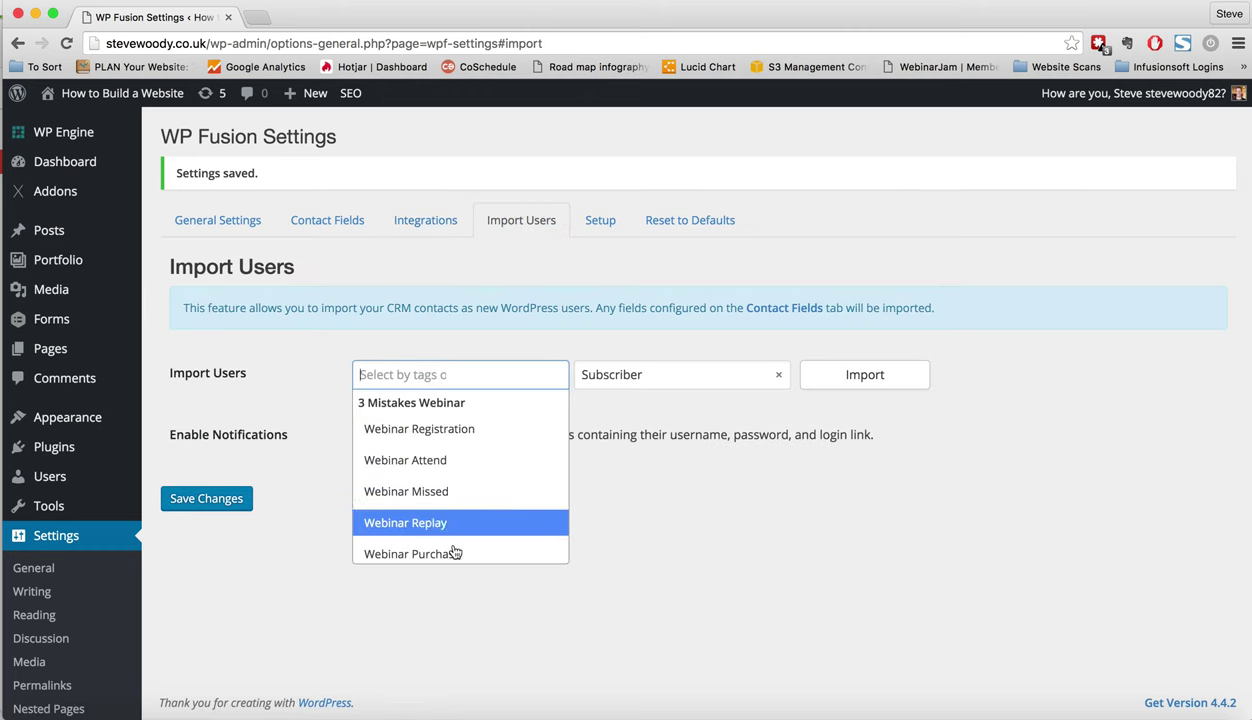
left_click(643, 546)
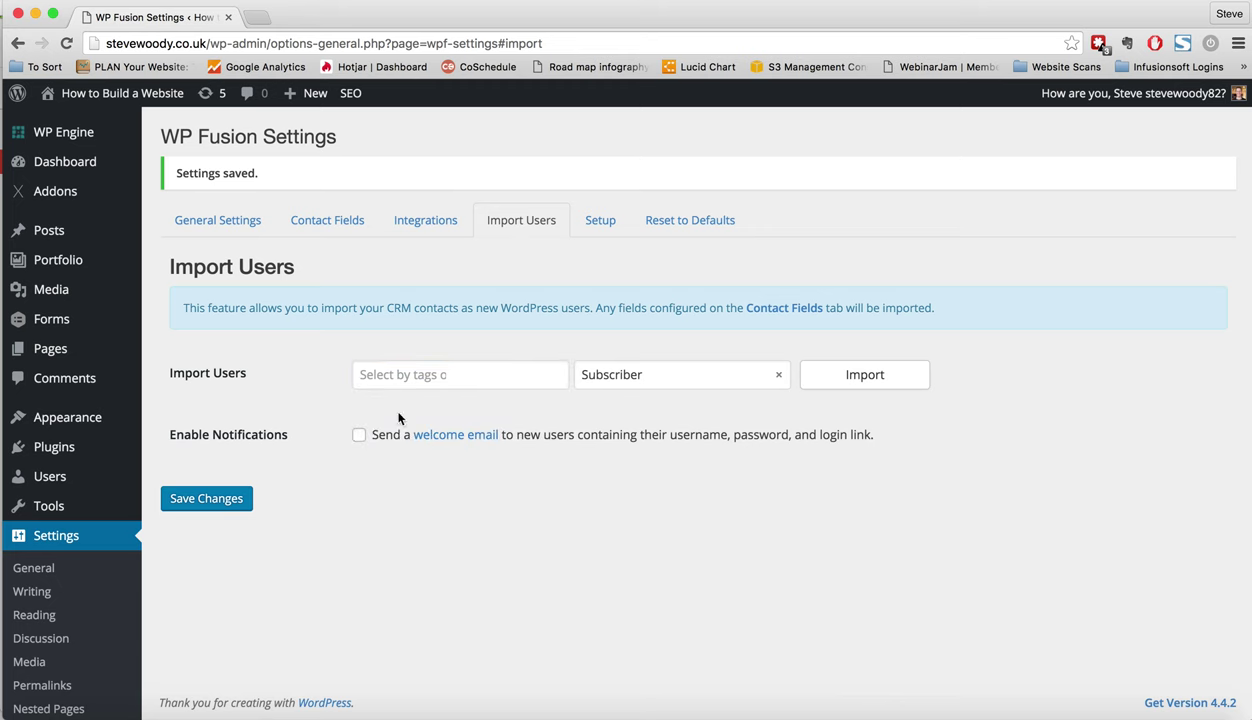
left_click(654, 378)
left_click(852, 468)
left_click(358, 434)
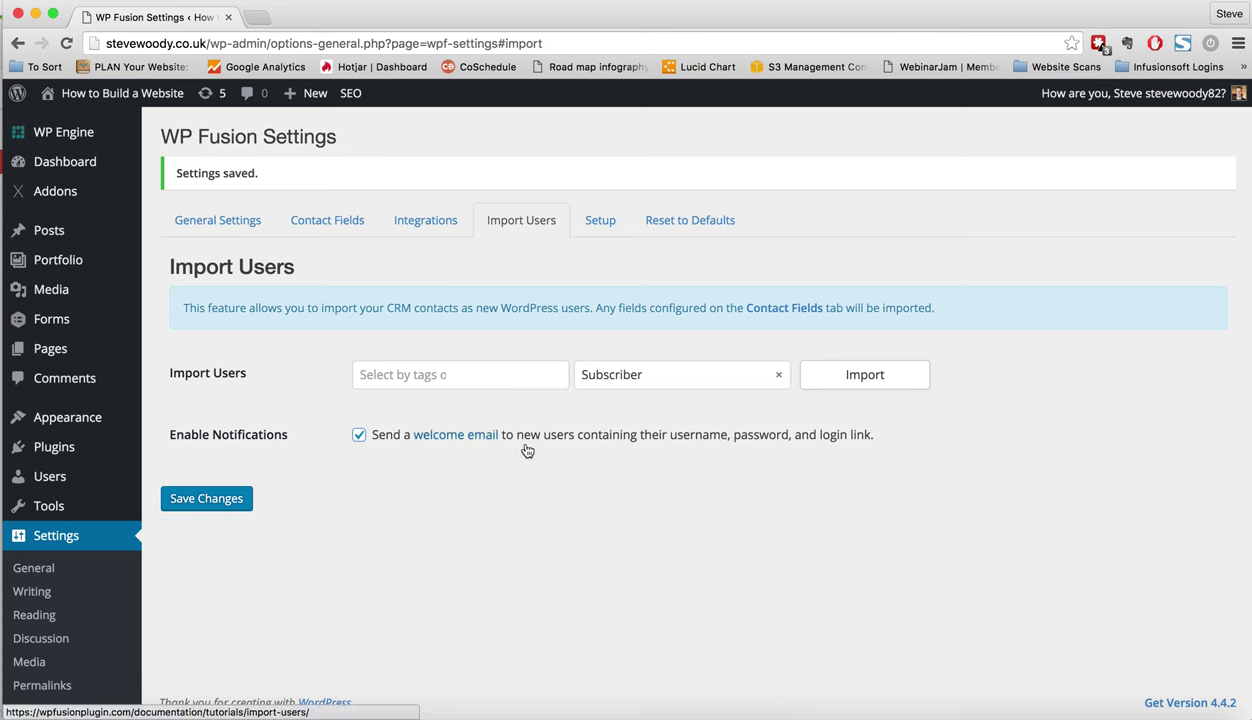